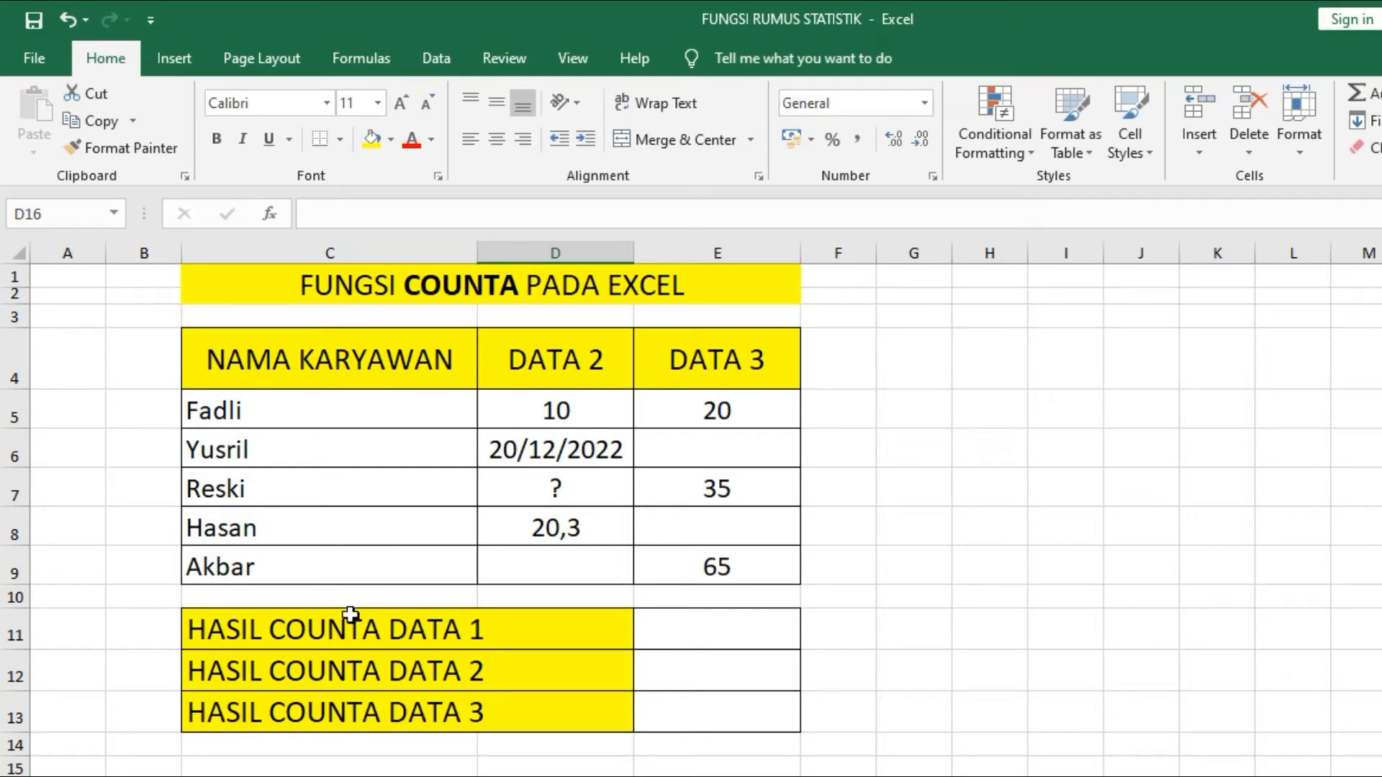
- Enter the formula =COUNTA(C5:C9) in cell E11 to count the filled employee-name cells
left_click(706, 629)
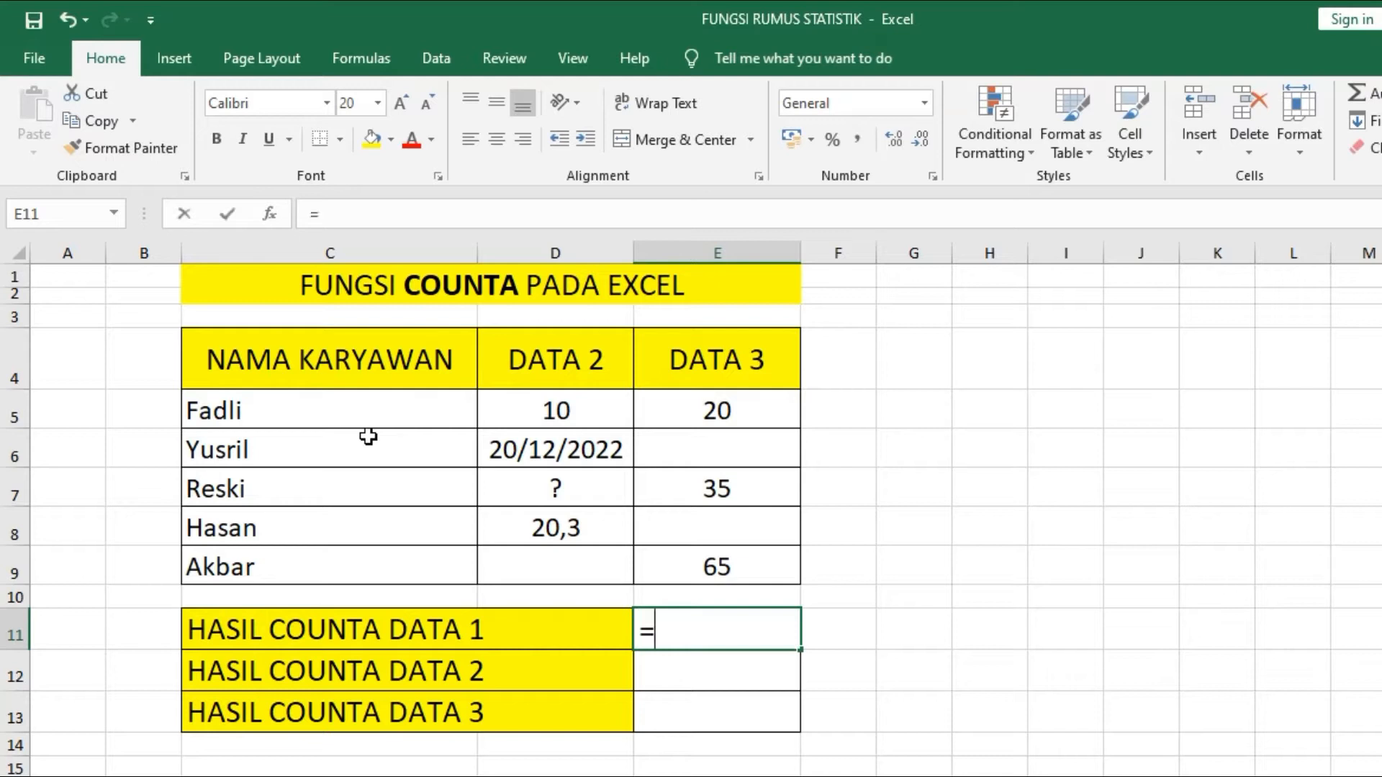
type("=")
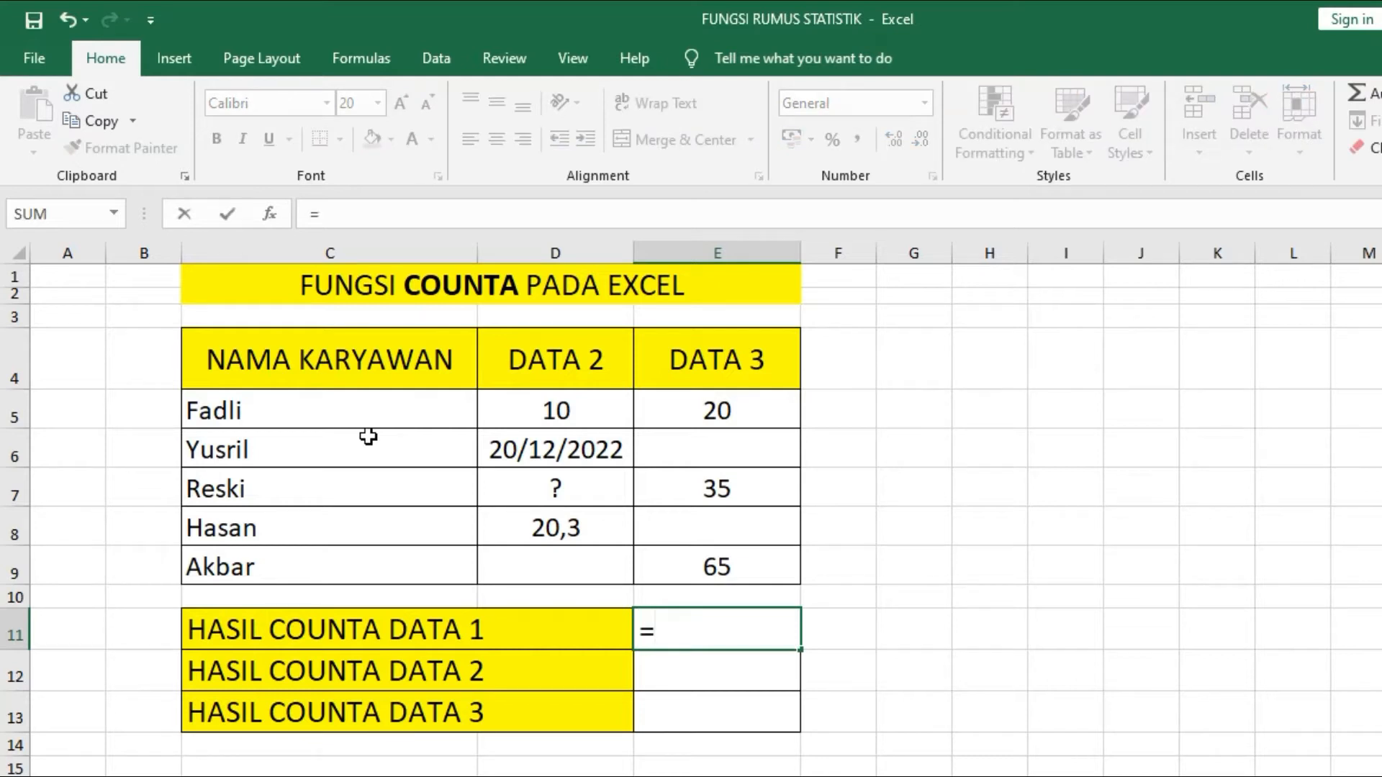
type("COUNTA")
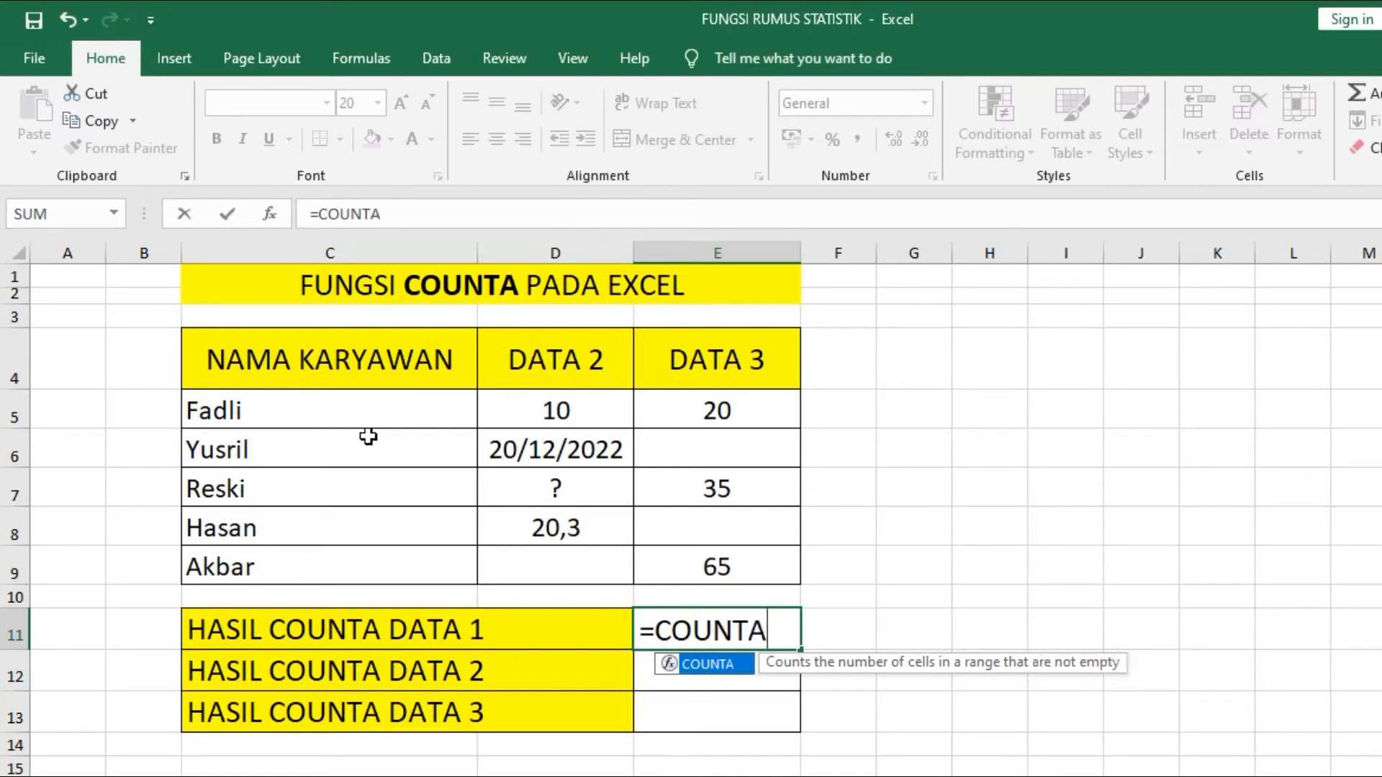
type("(")
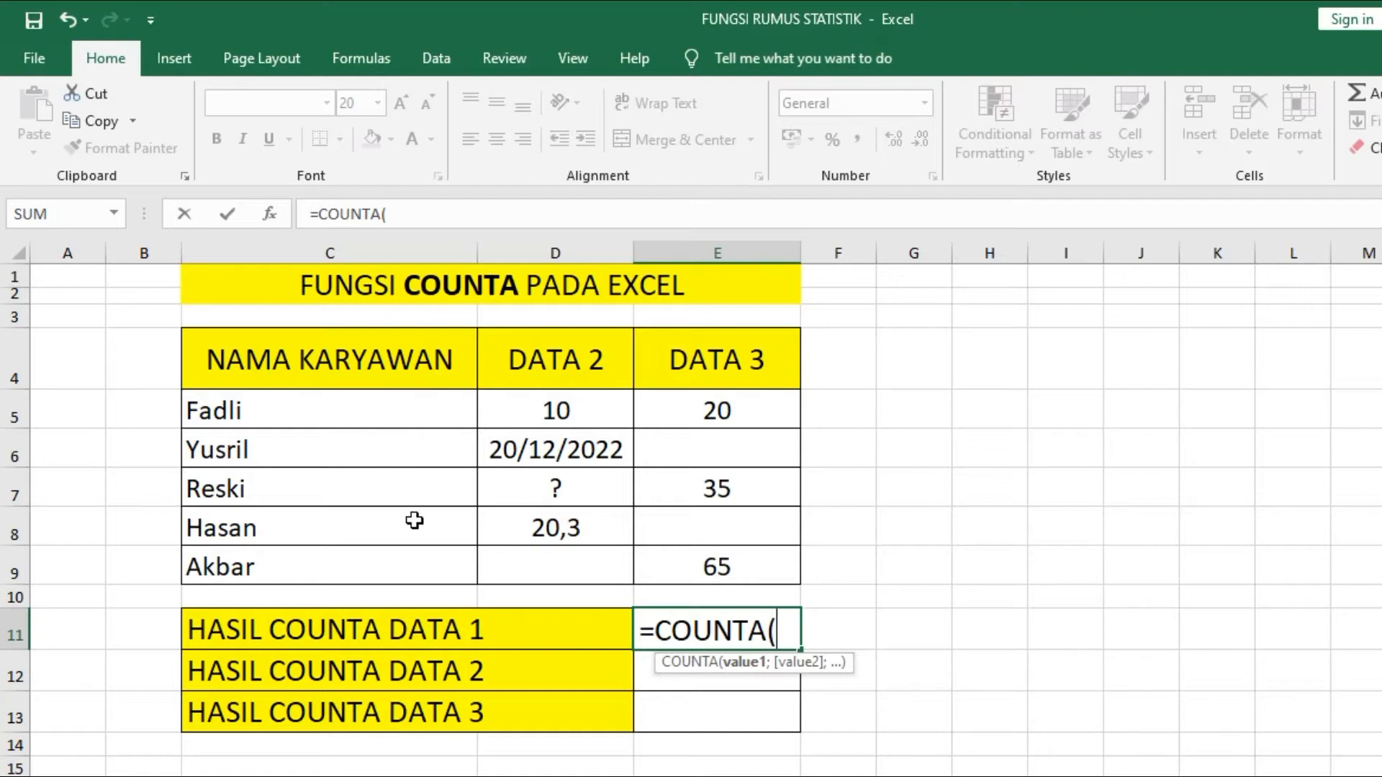
left_click_drag(371, 413, 365, 560)
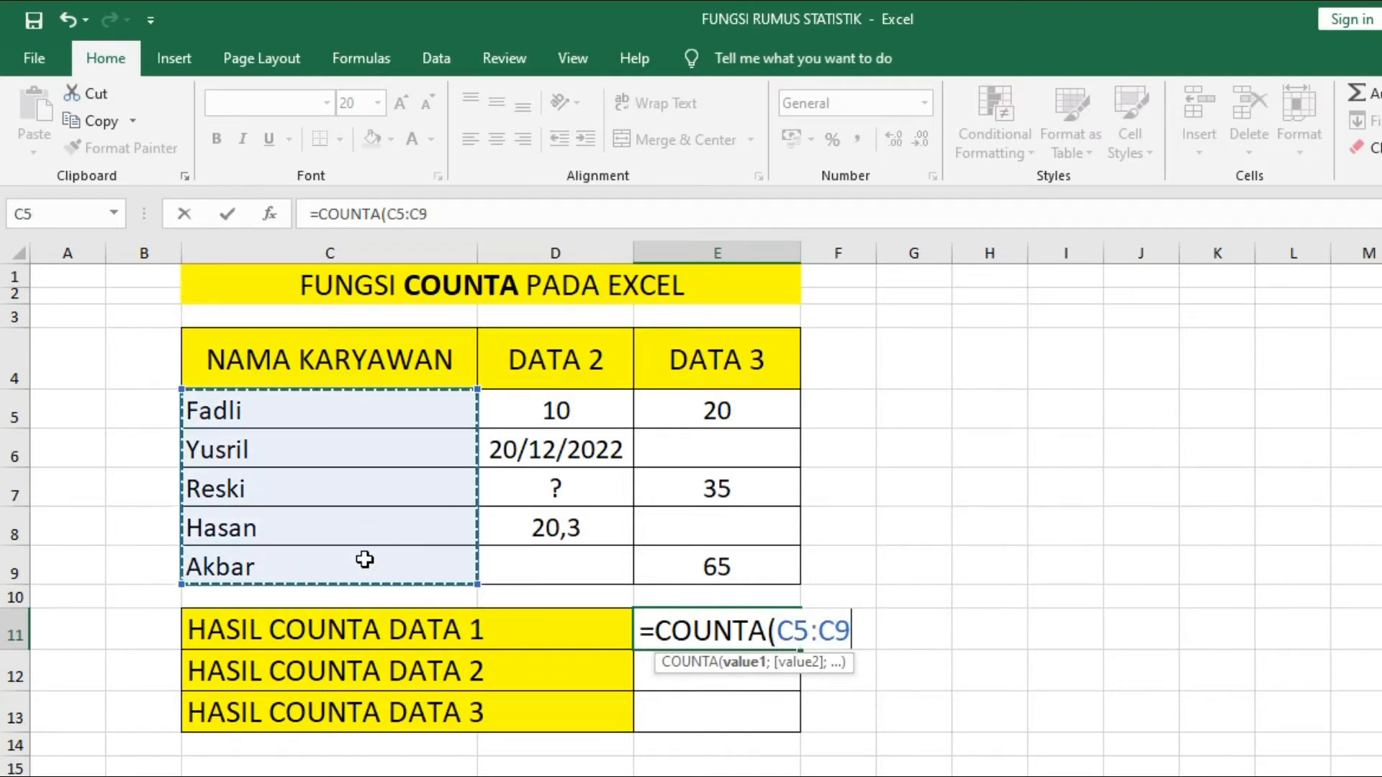
type(")")
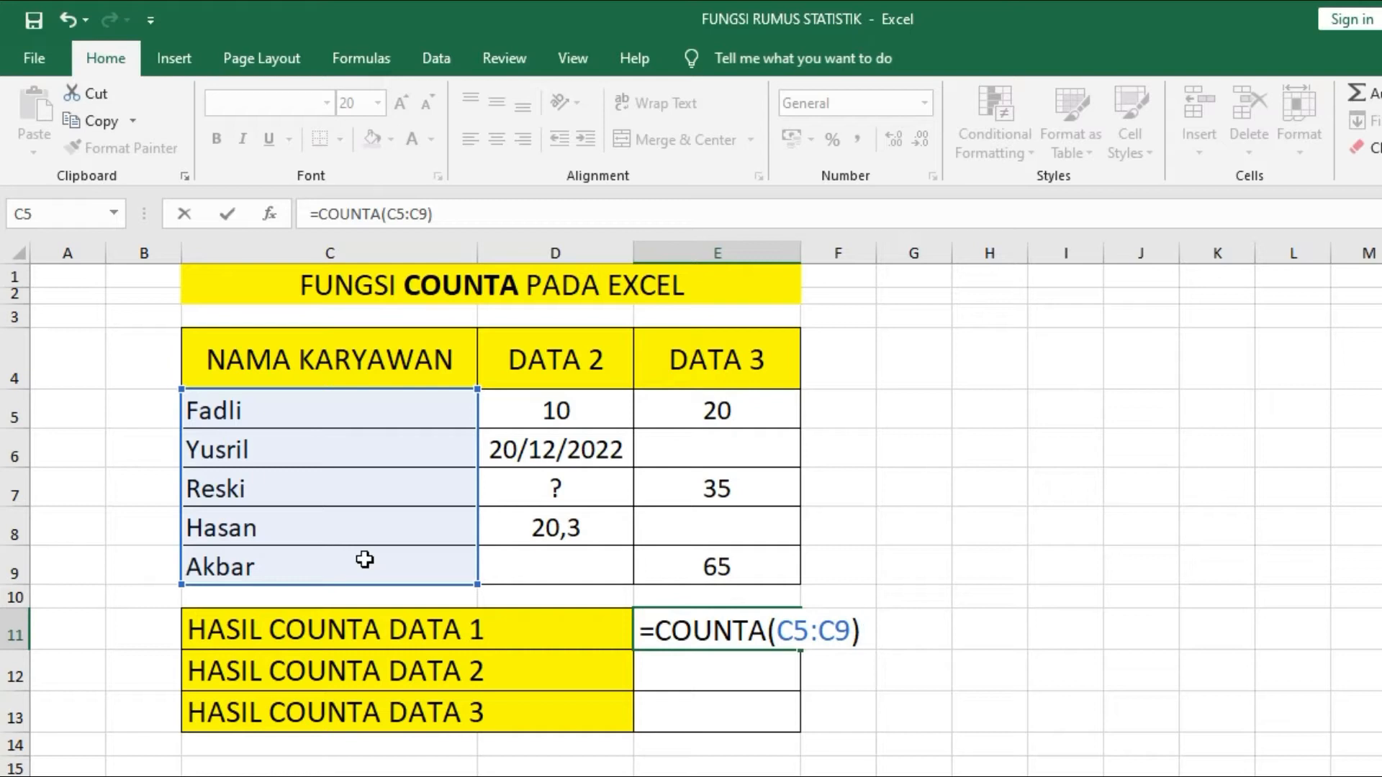
key("Return")
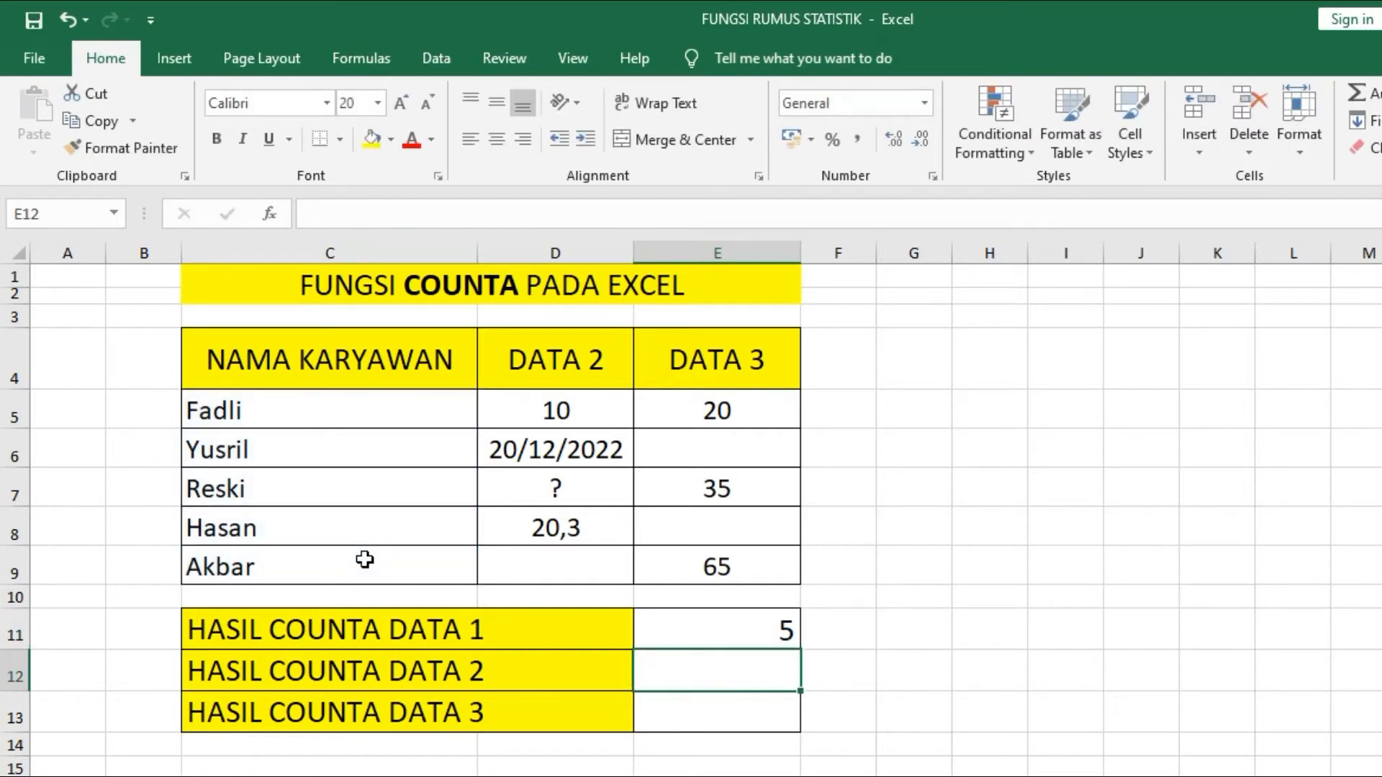
- Check the COUNTA formula in E11 against each employee-name cell in the range C5:C9
left_click(673, 634)
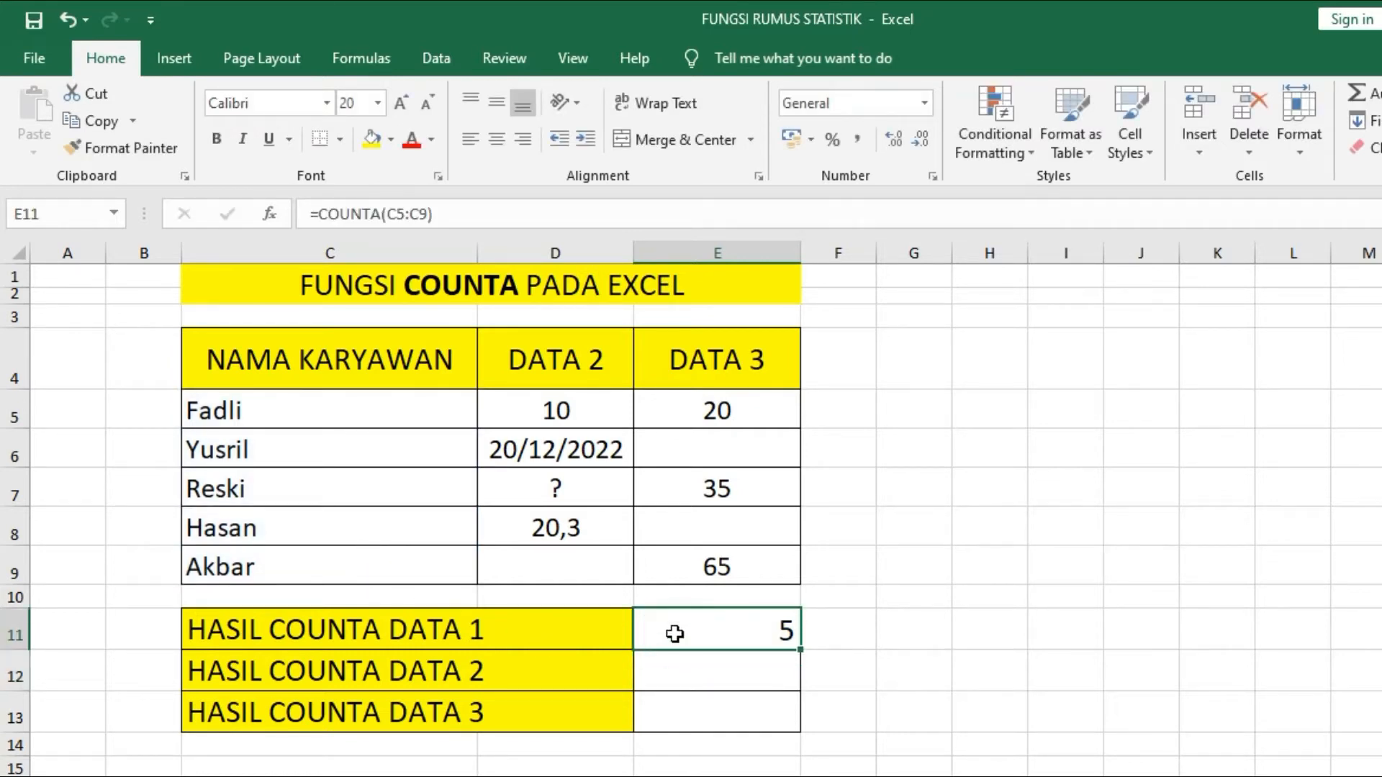
left_click_drag(347, 417, 333, 574)
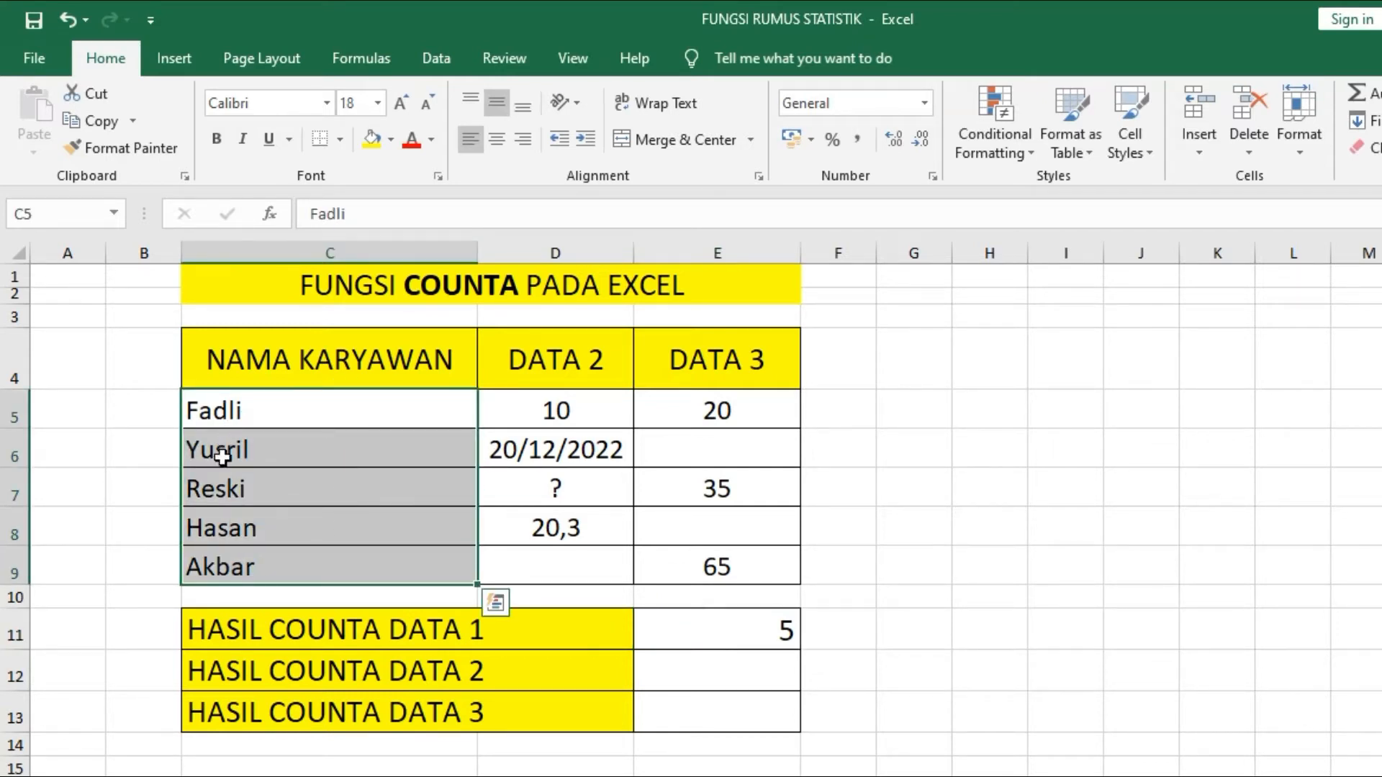
left_click(275, 416)
left_click(263, 454)
left_click(266, 487)
left_click(266, 529)
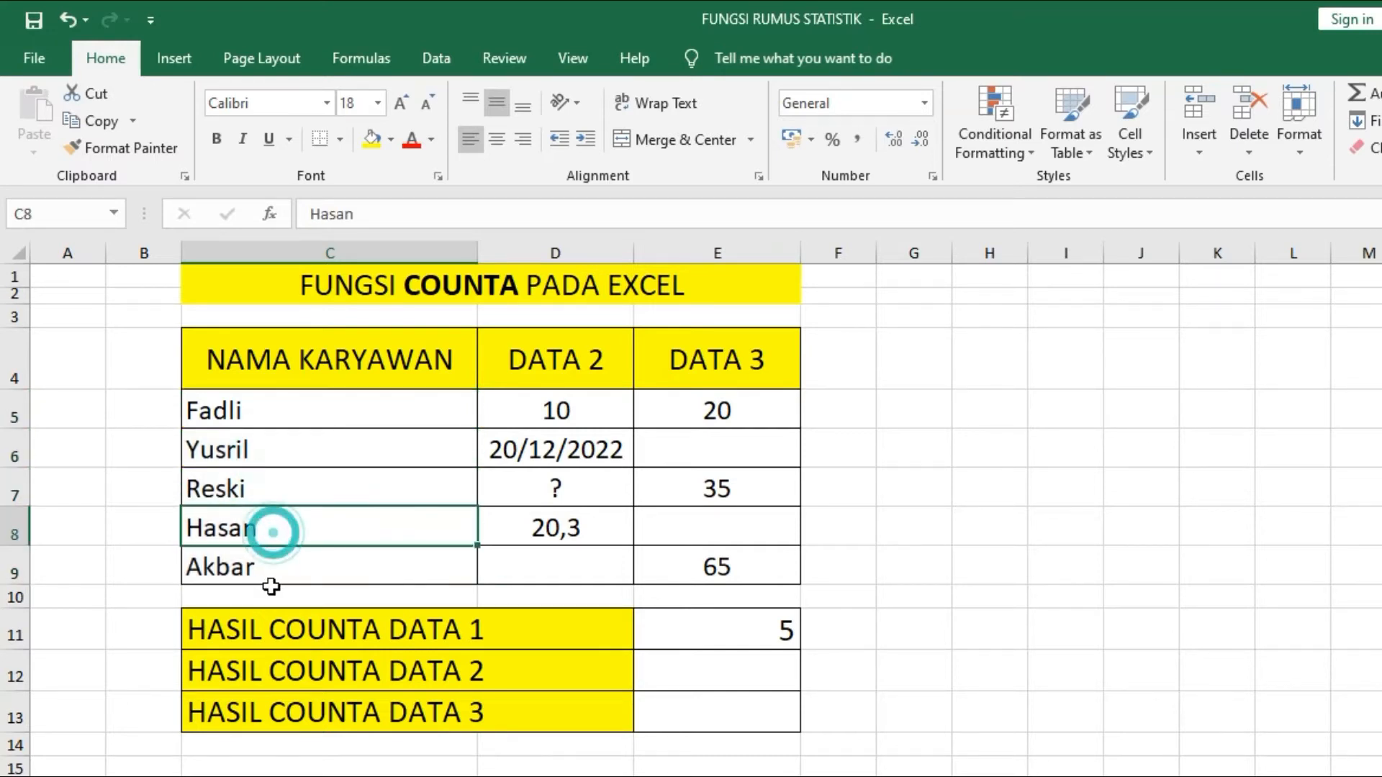
left_click(275, 576)
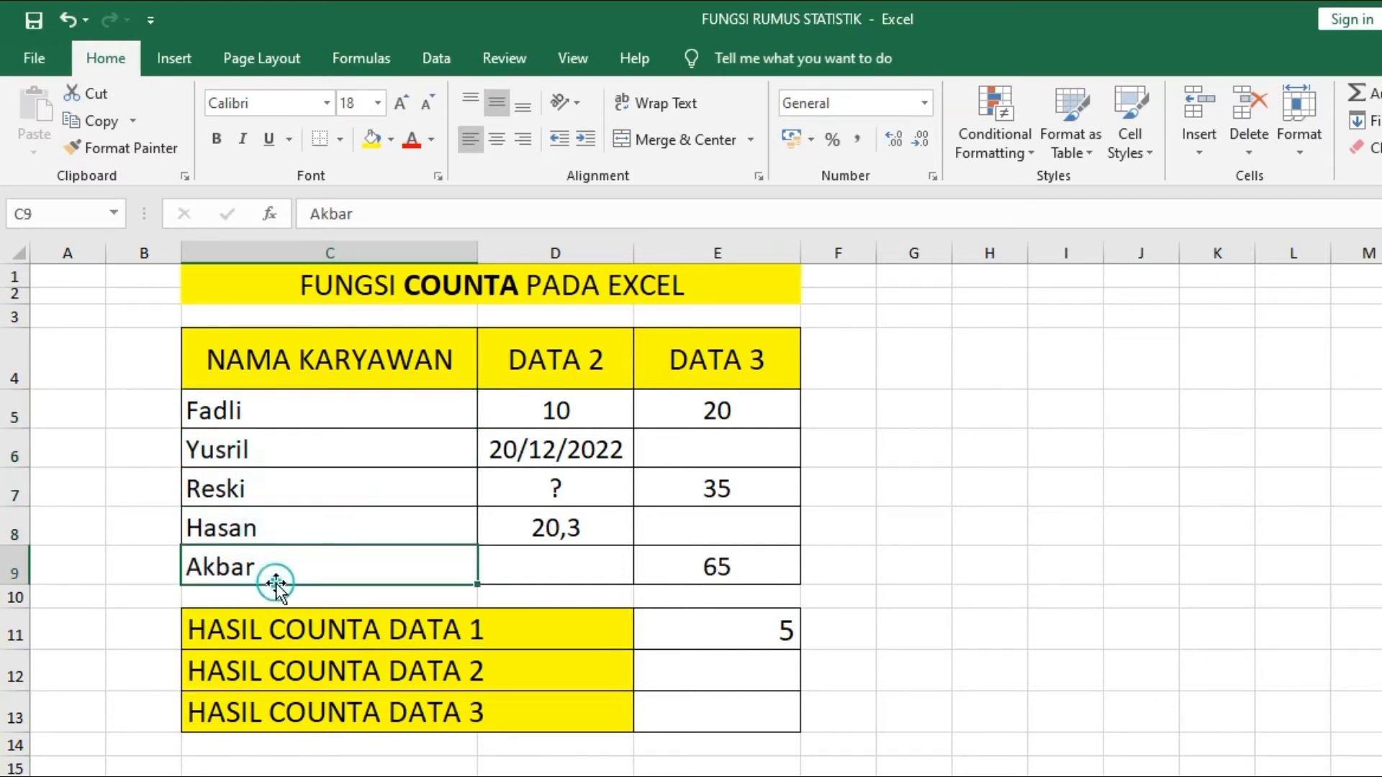
left_click(700, 631)
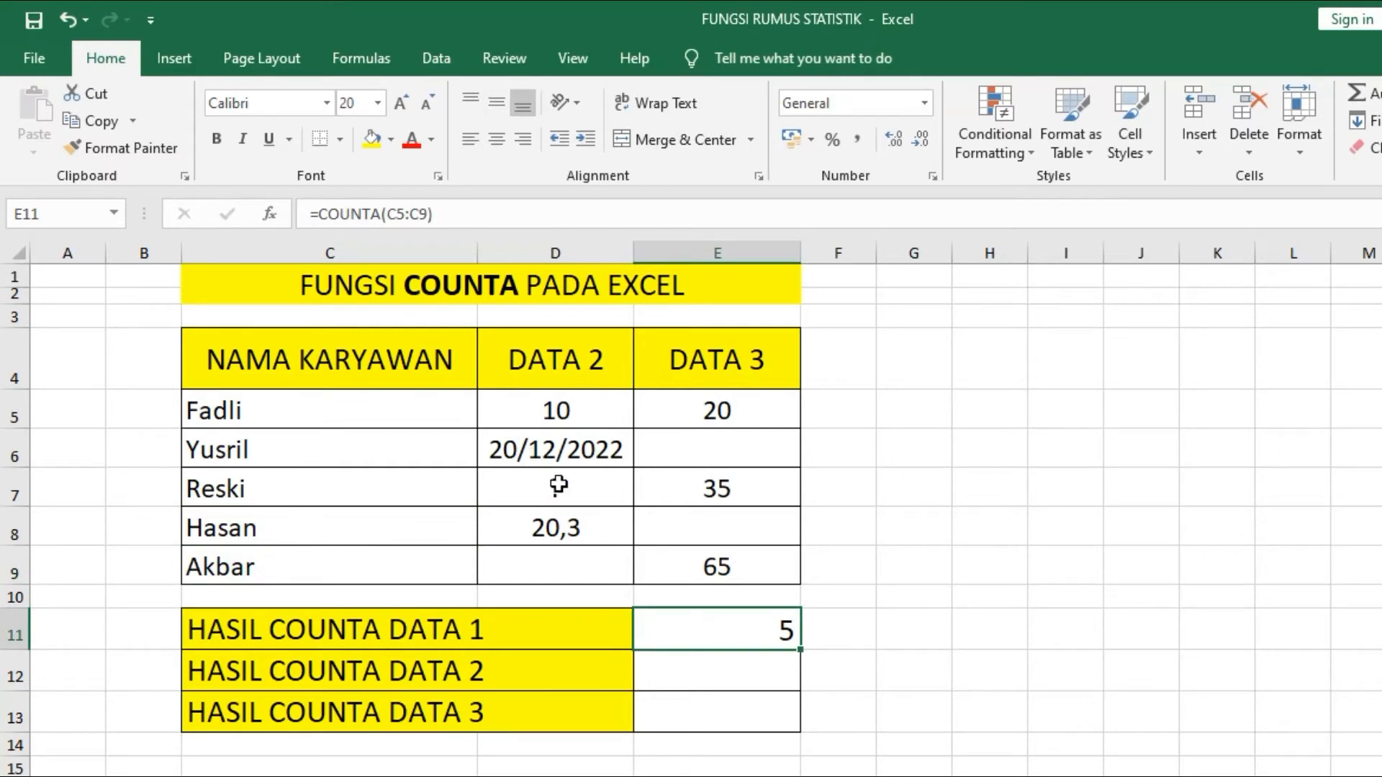
- Enter the formula =COUNTA(D5:D9) in cell E12 to count the filled DATA 2 cells
left_click(688, 671)
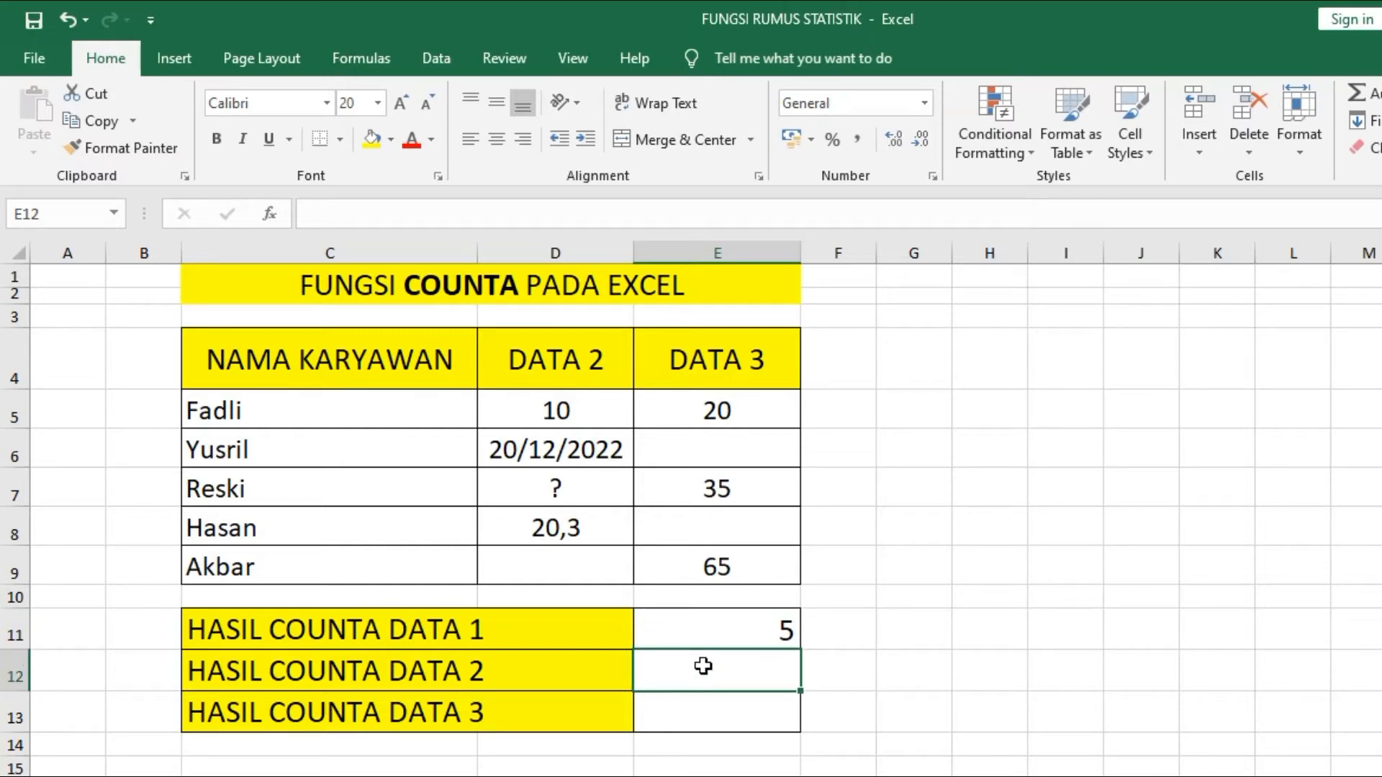
type("=")
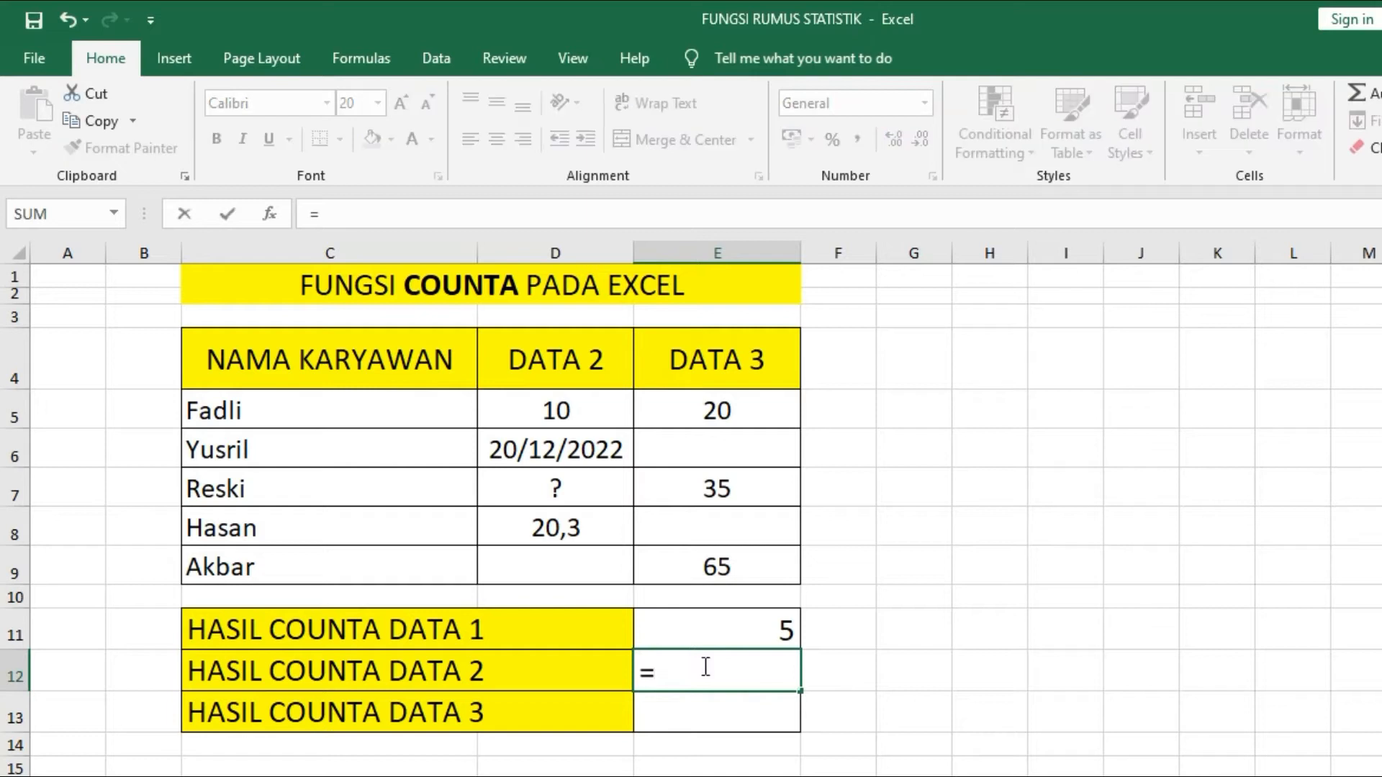
type("COUNT")
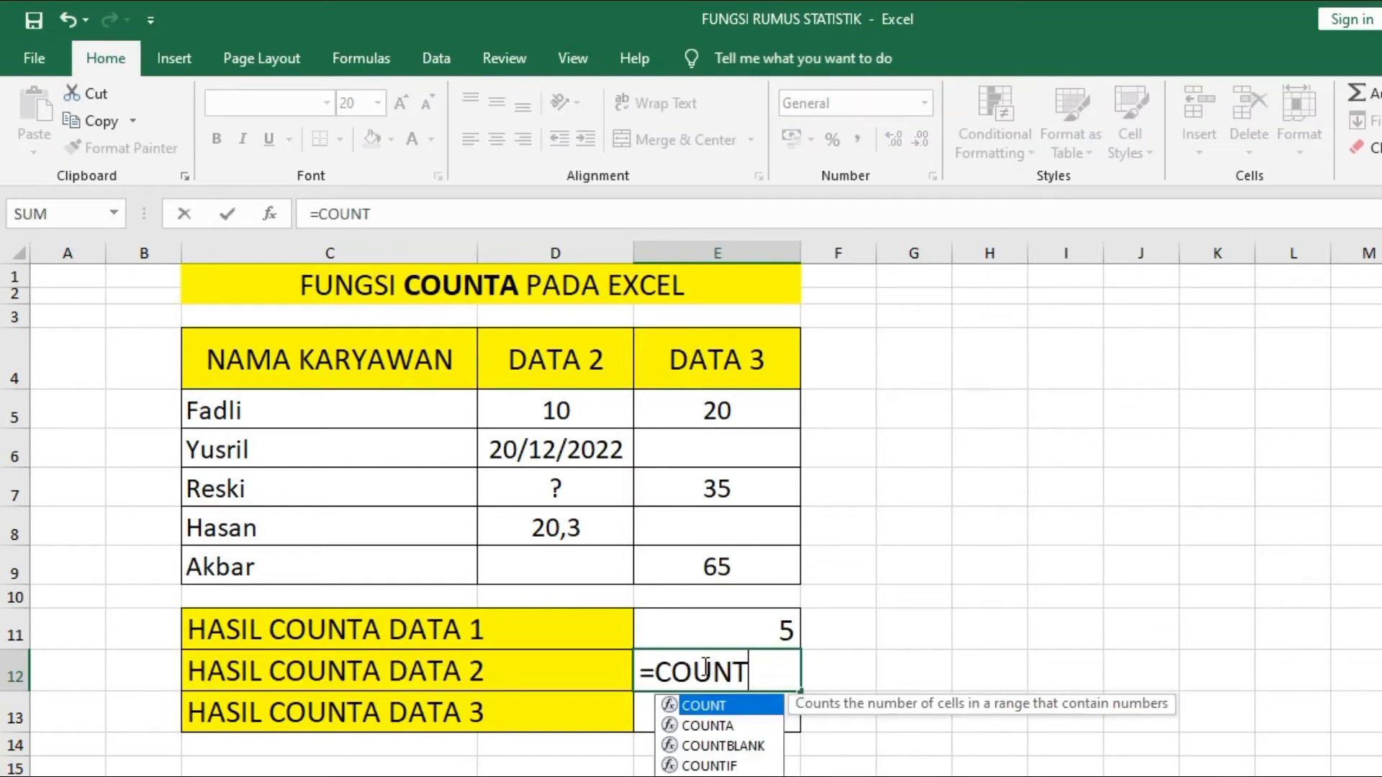
type("A(")
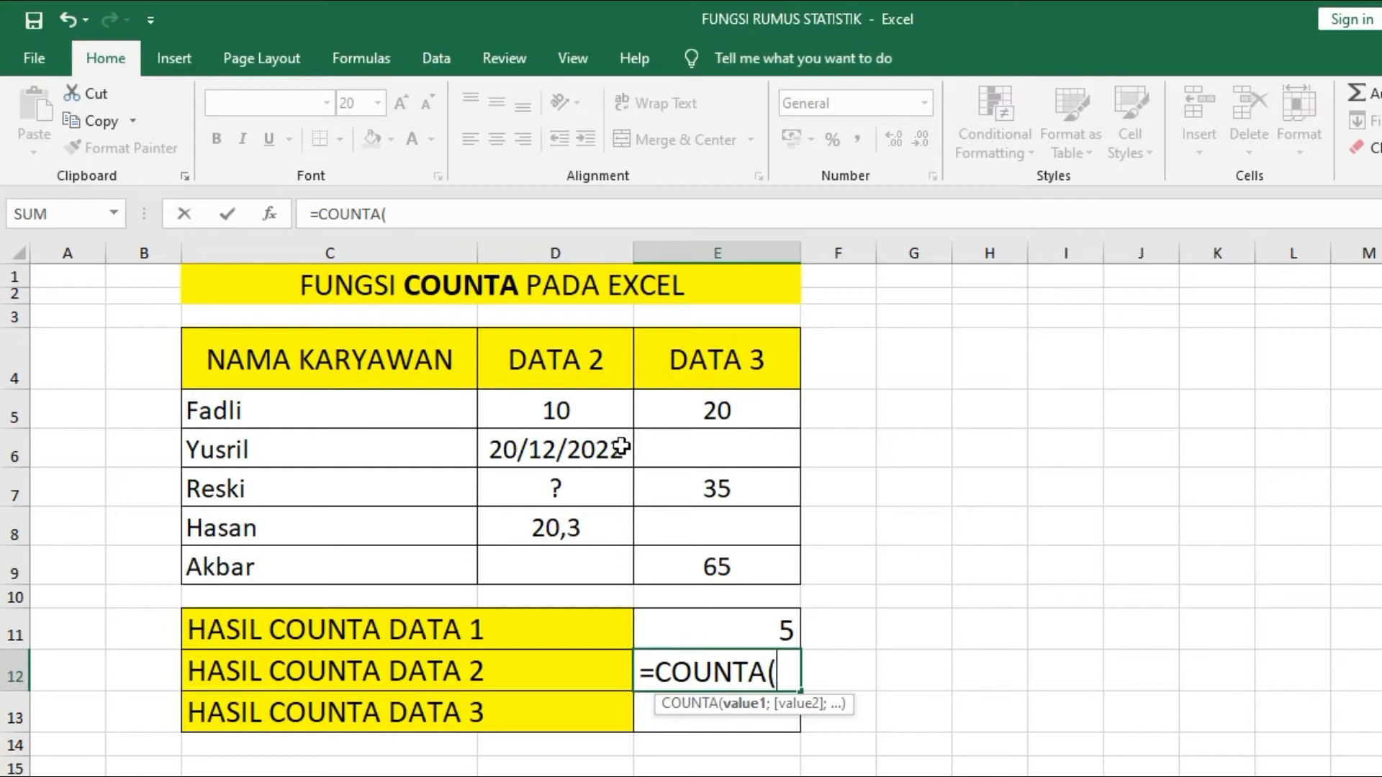
left_click(591, 414)
left_click_drag(591, 414, 575, 562)
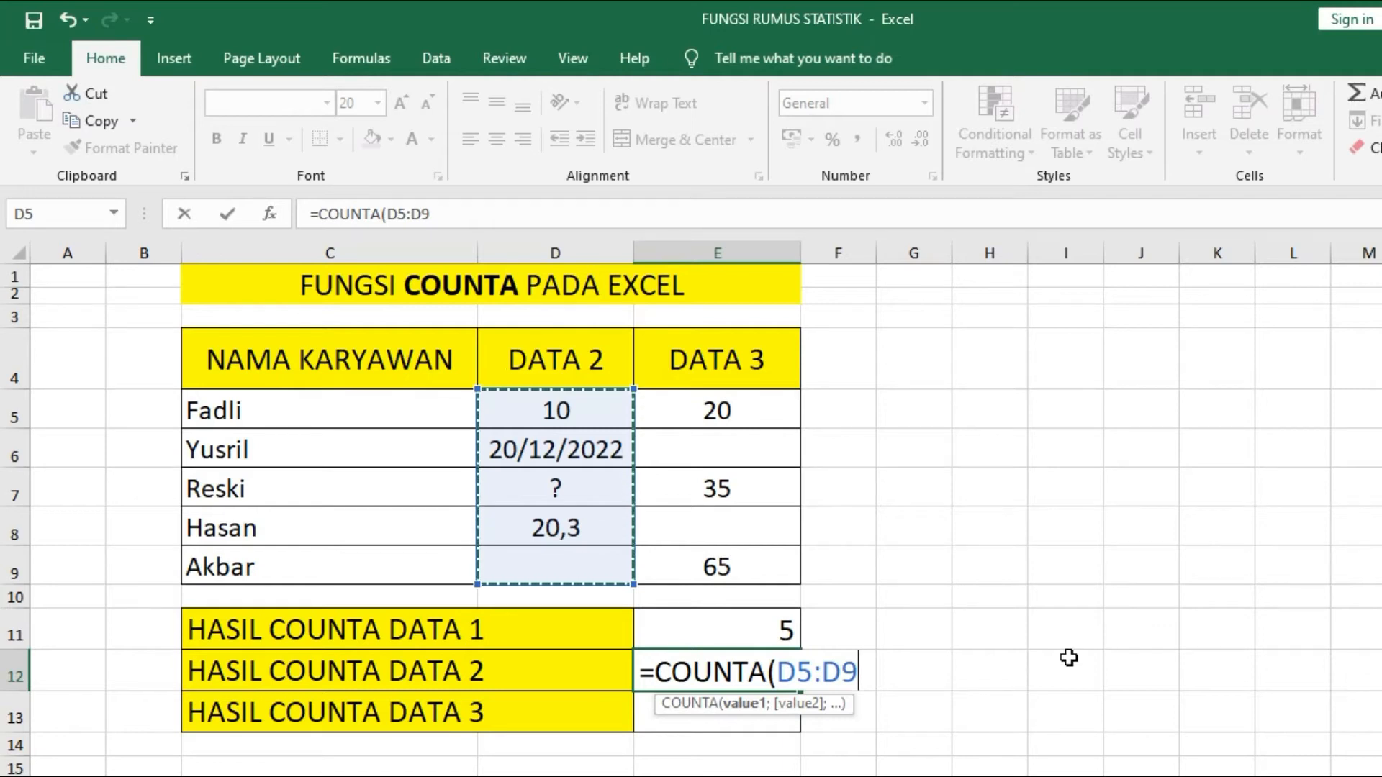
type(")")
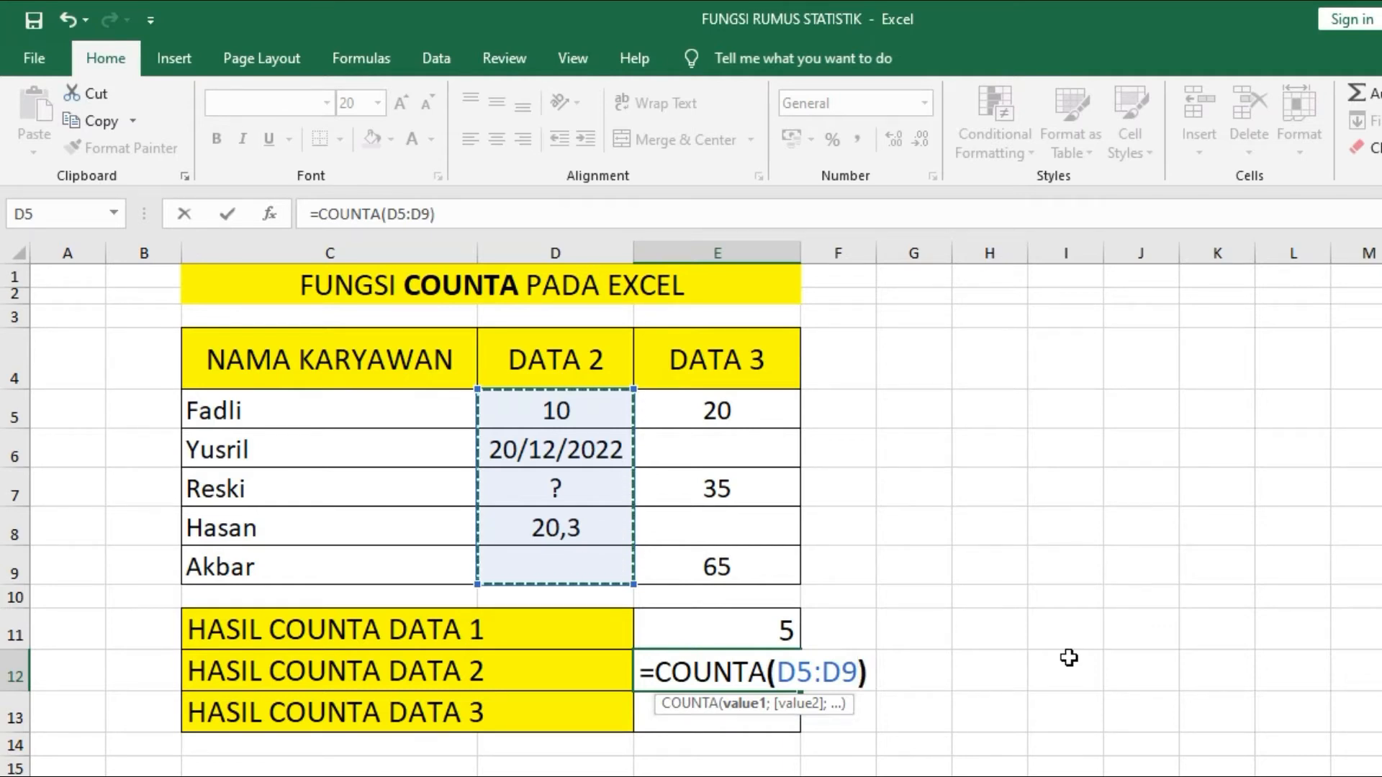
key("Return")
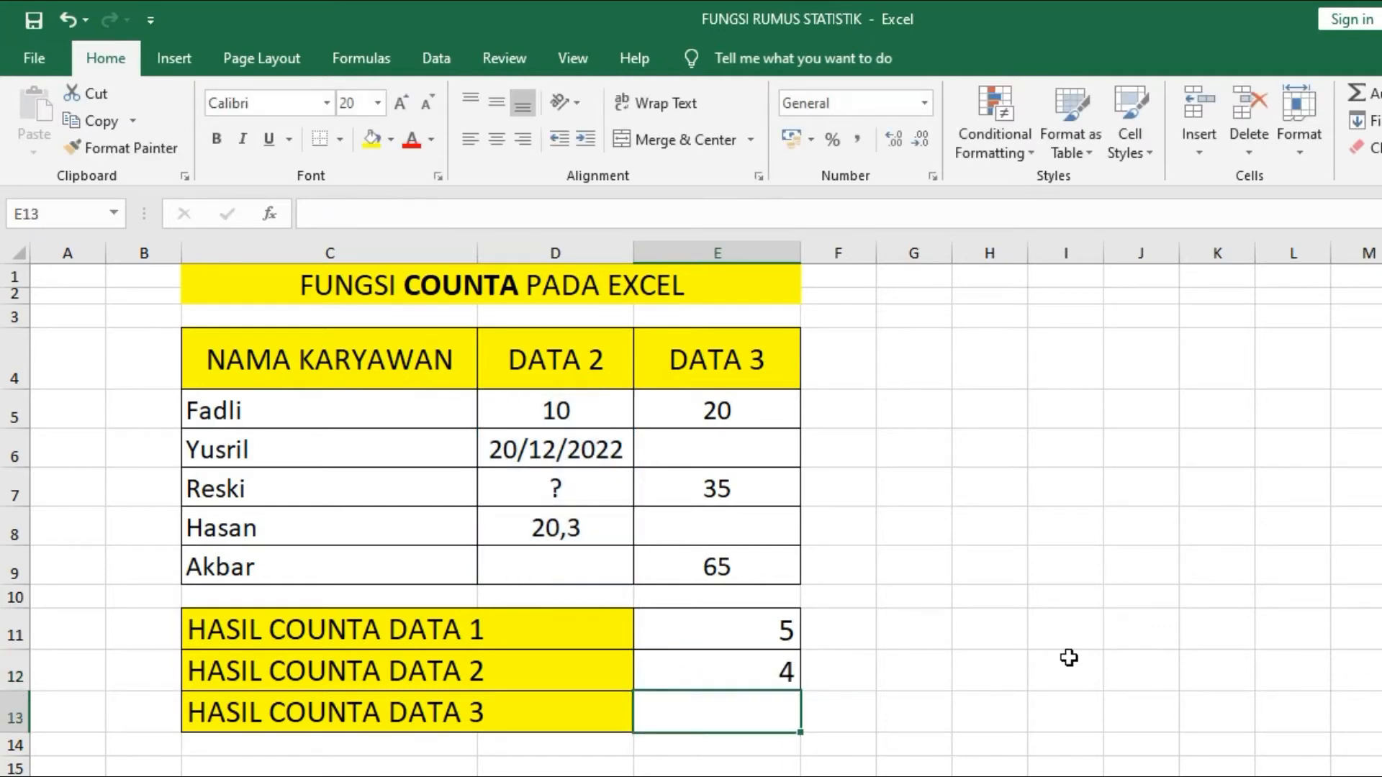
- Compare the COUNTA formula in E12 with each DATA 2 cell in the range D5:D9
left_click(795, 685)
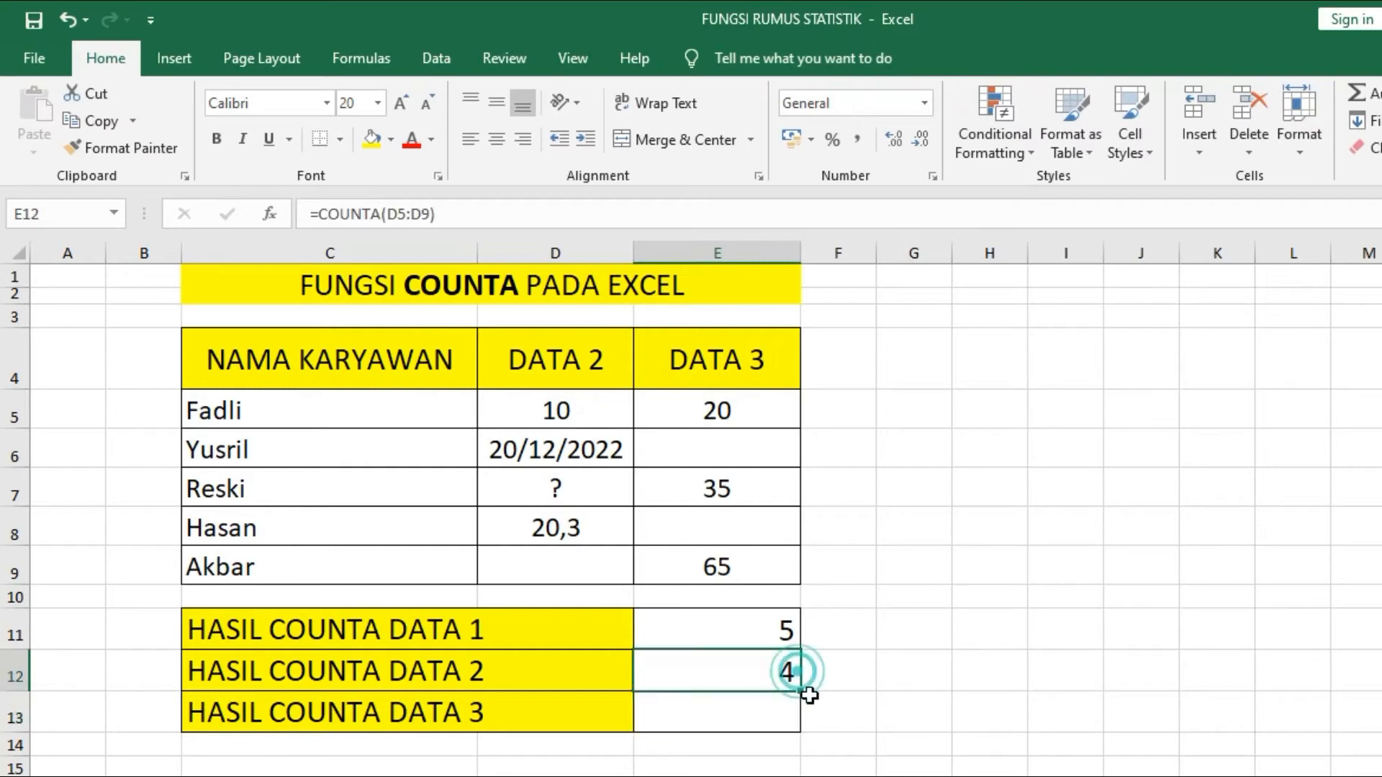
left_click_drag(586, 416, 579, 560)
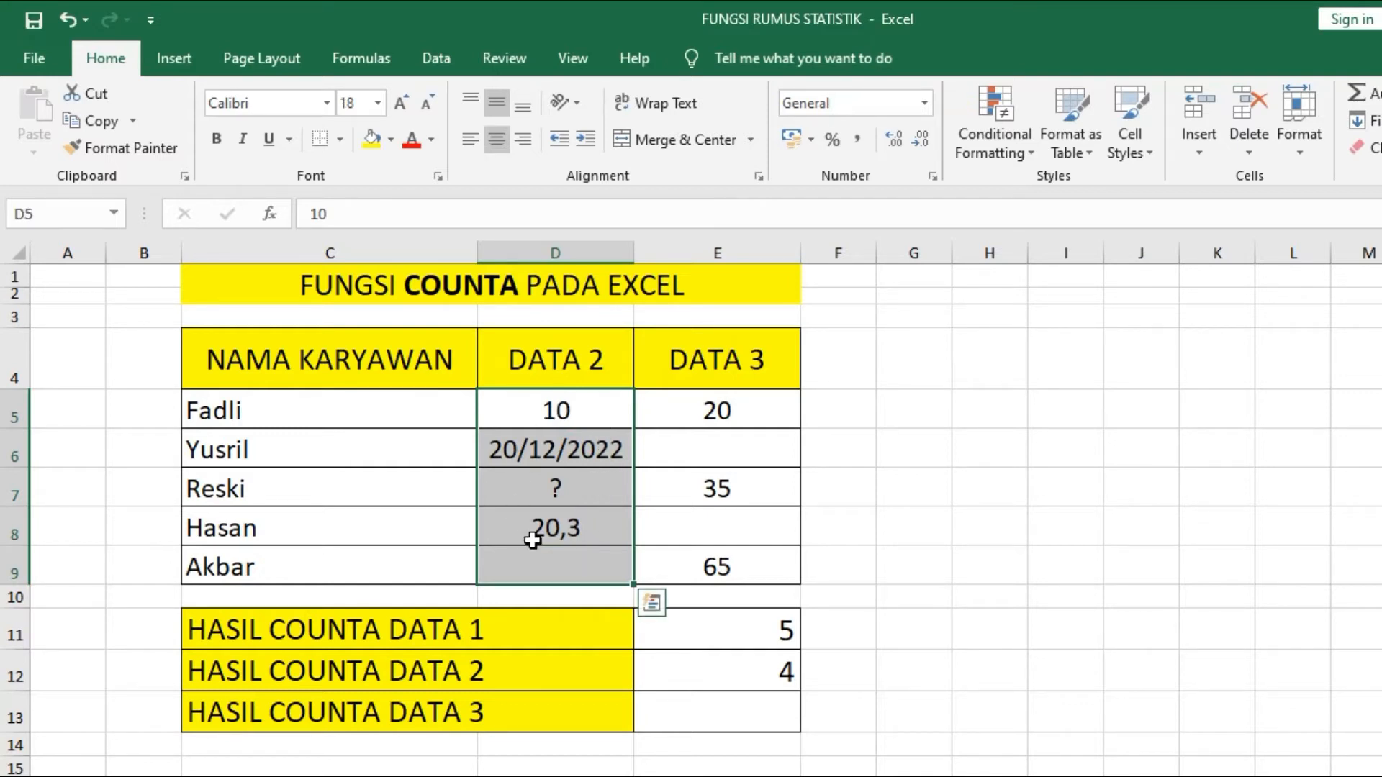
left_click(577, 411)
left_click(575, 449)
left_click(569, 481)
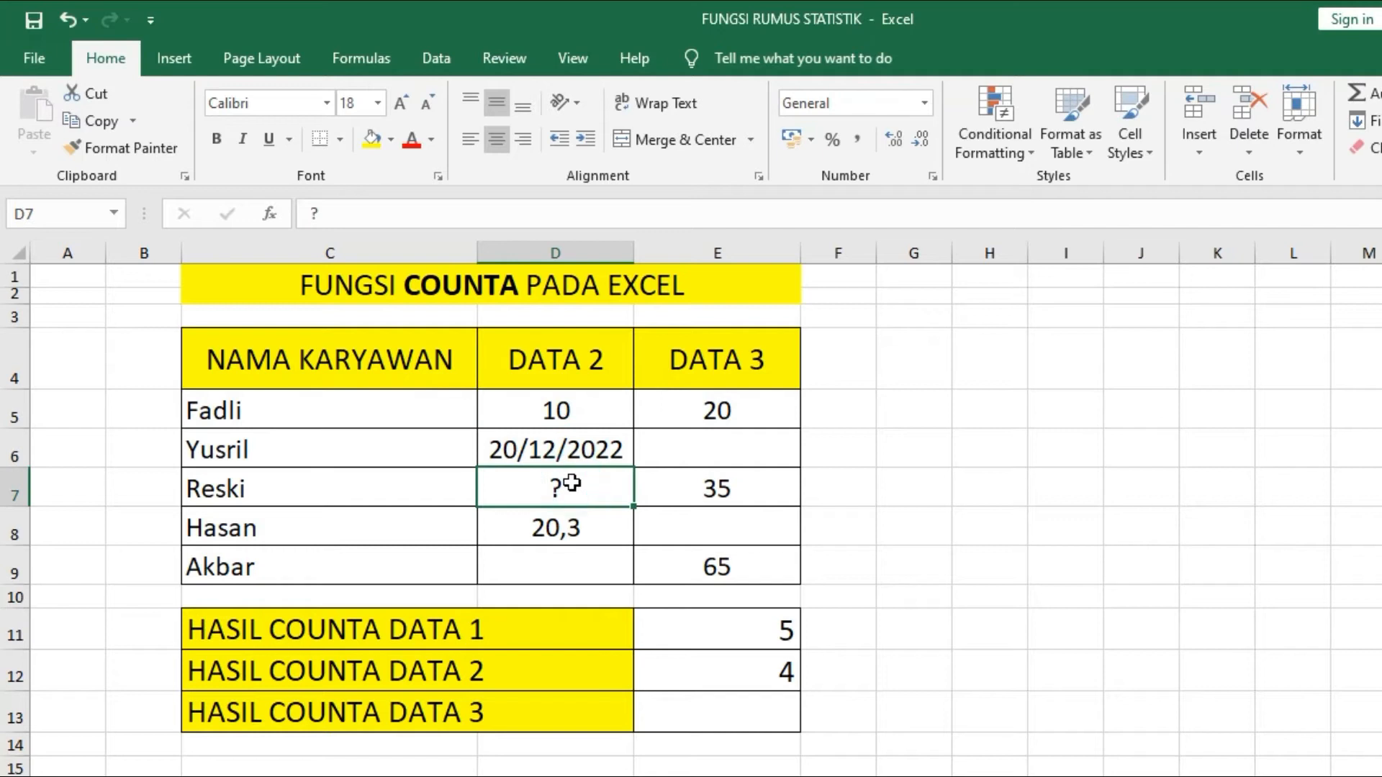
left_click(578, 528)
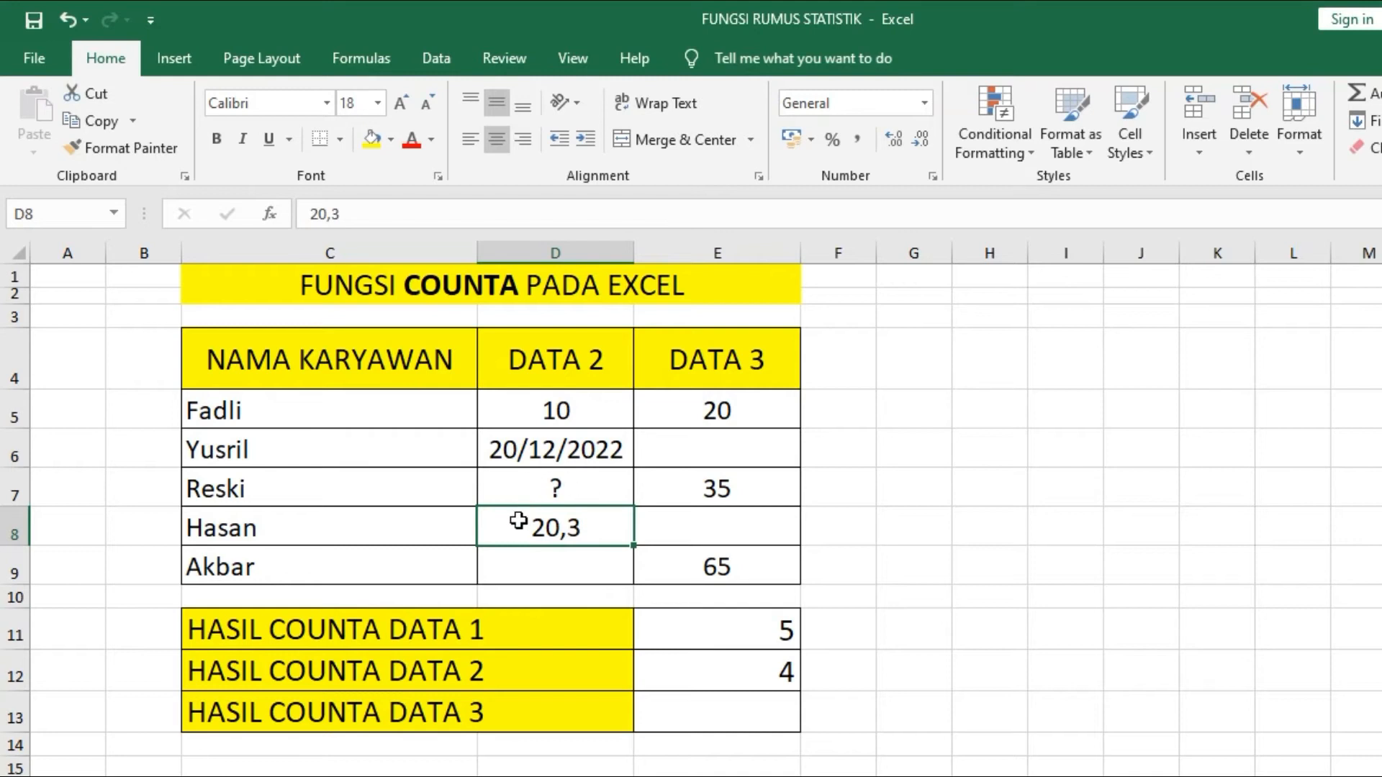
left_click(540, 570)
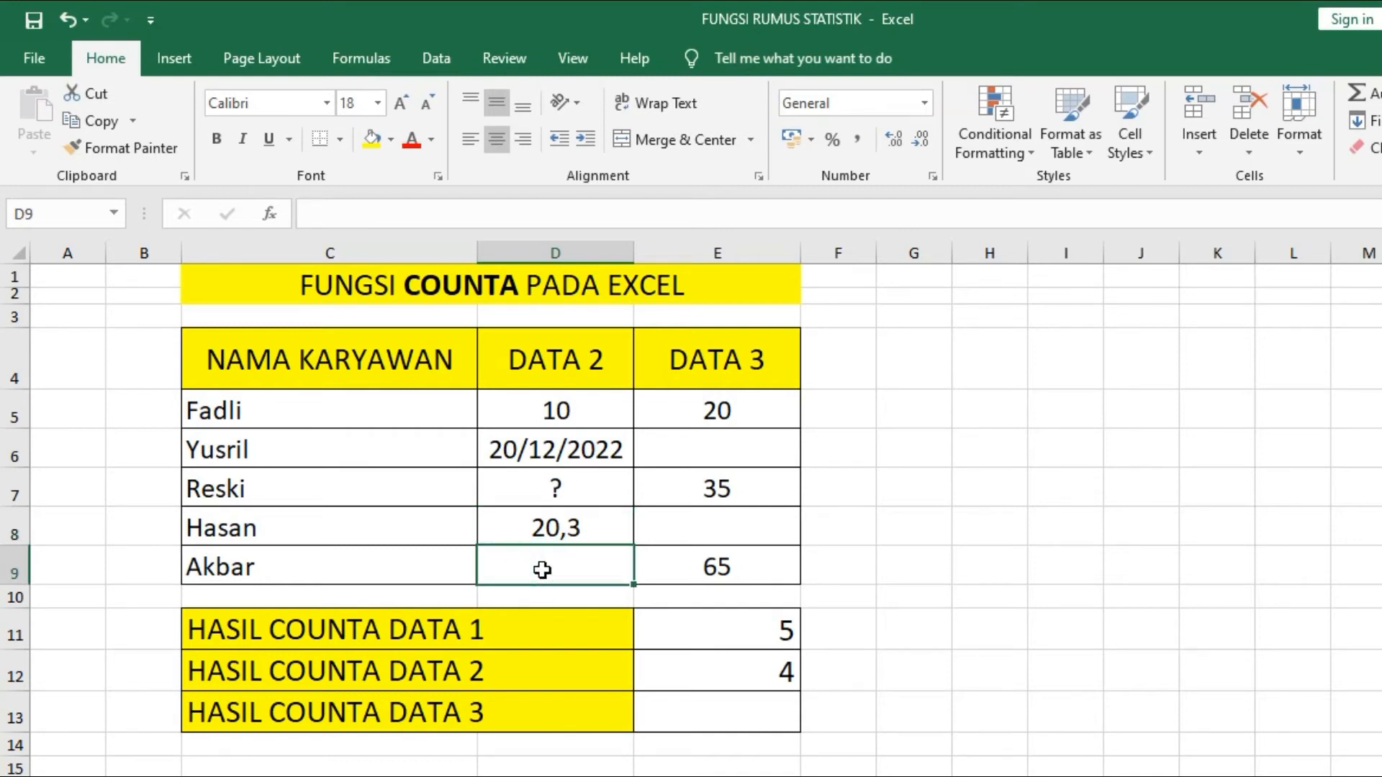
- Enter a comma in the empty DATA 2 cell D9 to test the COUNTA formula
double_click(569, 566)
left_click(864, 566)
key("ctrl+z")
double_click(569, 575)
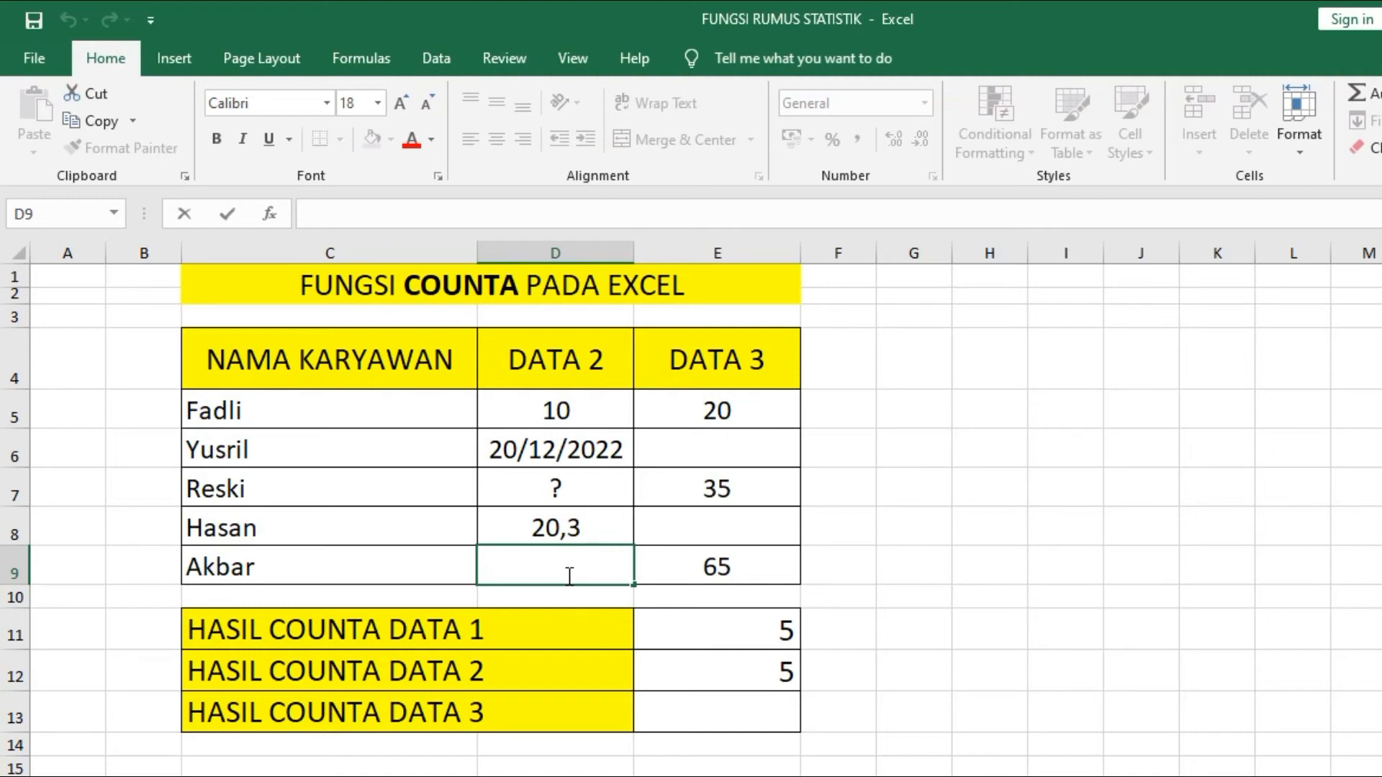
type(",")
left_click(832, 561)
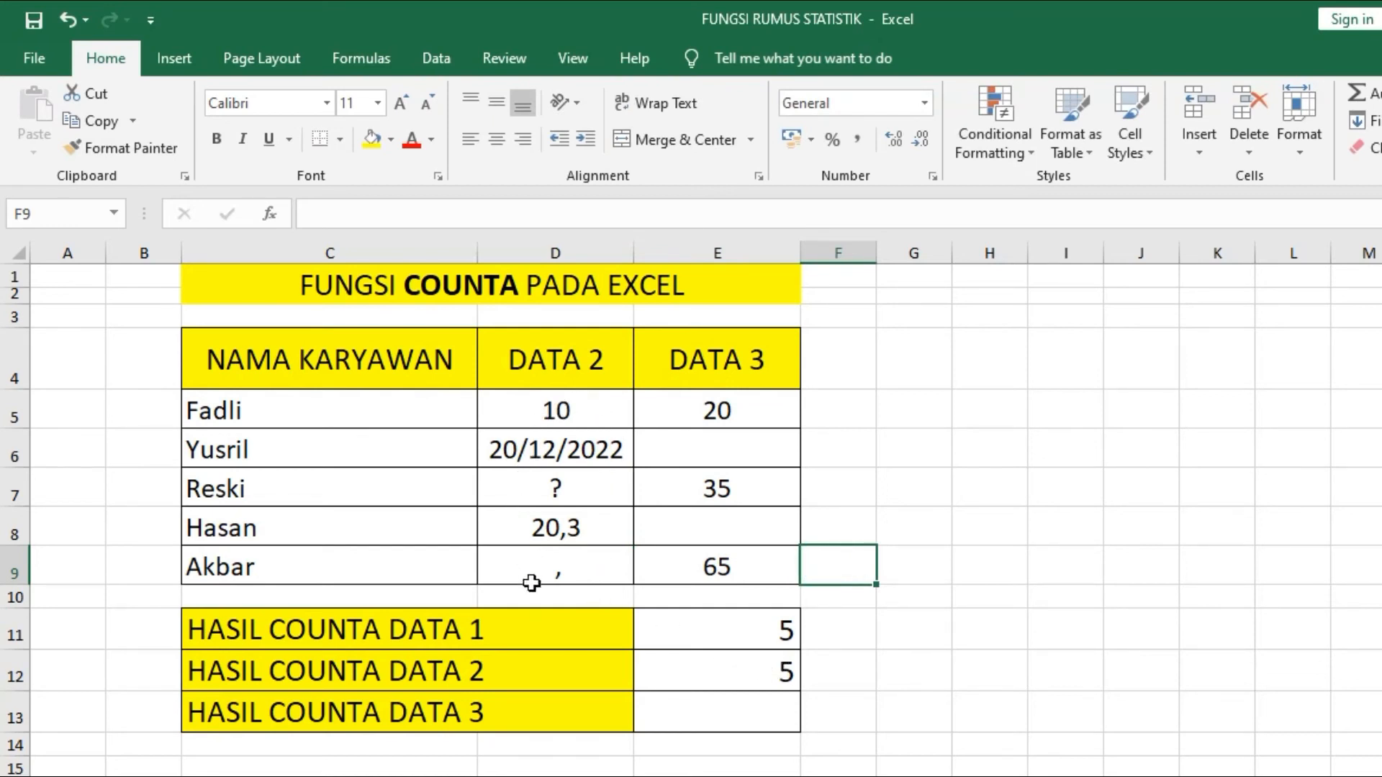
- Enter the formula =COUNTA(E5:E9) in cell E13 to count the filled DATA 3 cells
left_click(709, 711)
left_click(698, 710)
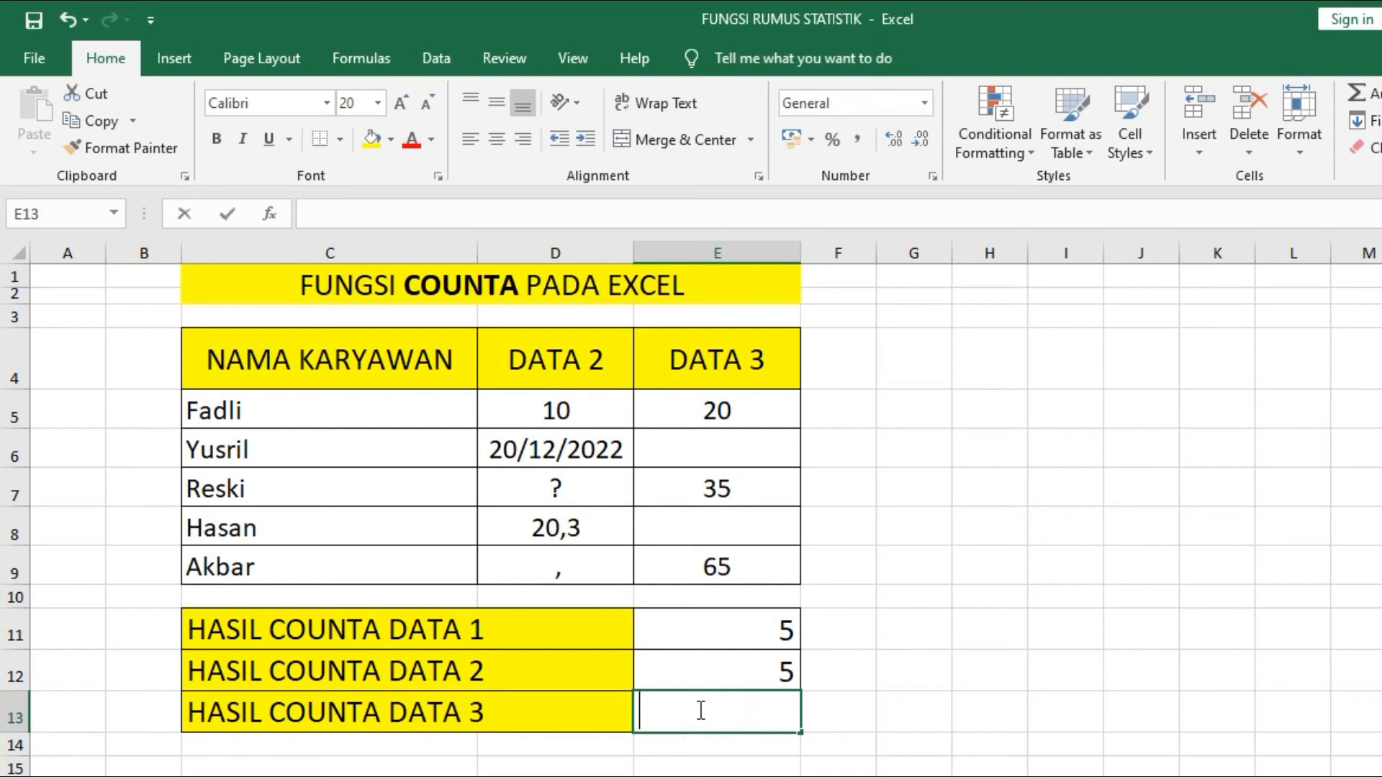
type("=COUNTA(")
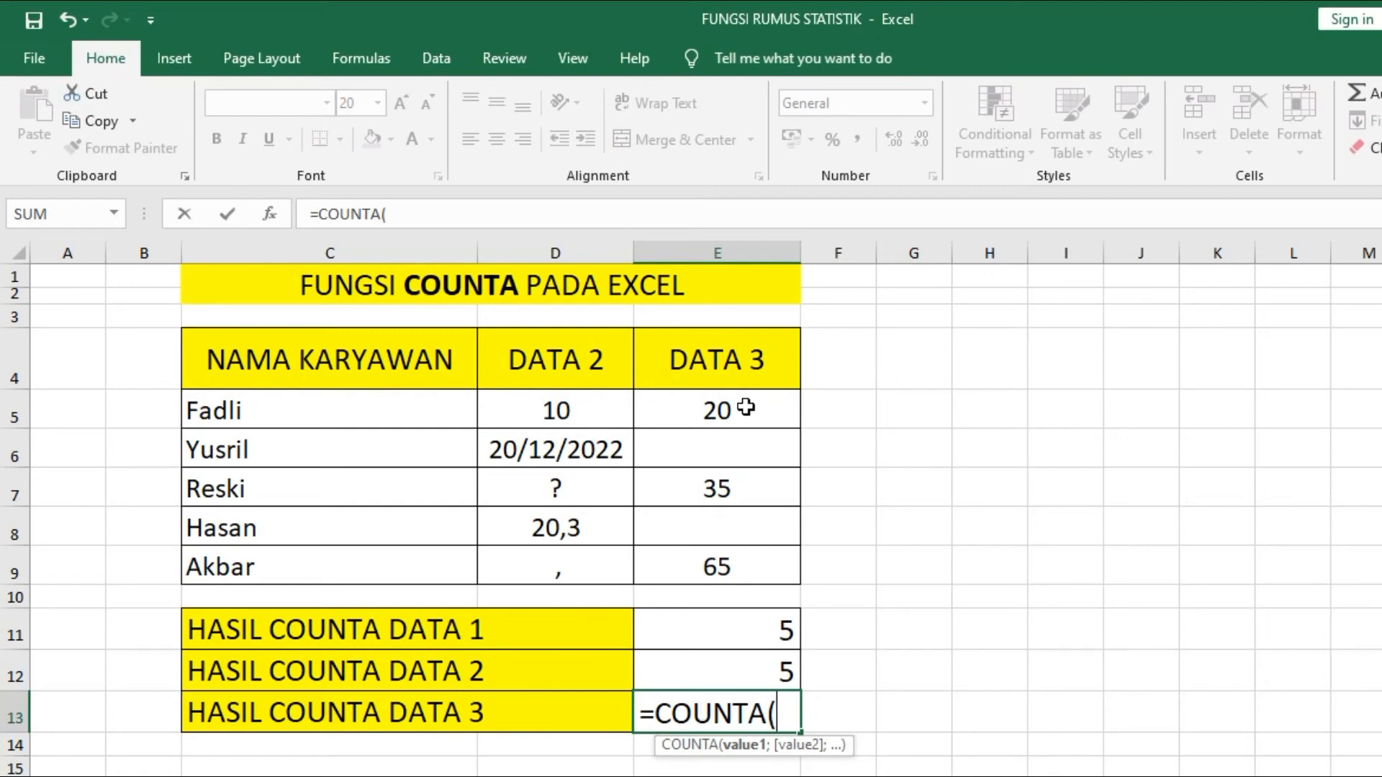
left_click_drag(744, 408, 740, 576)
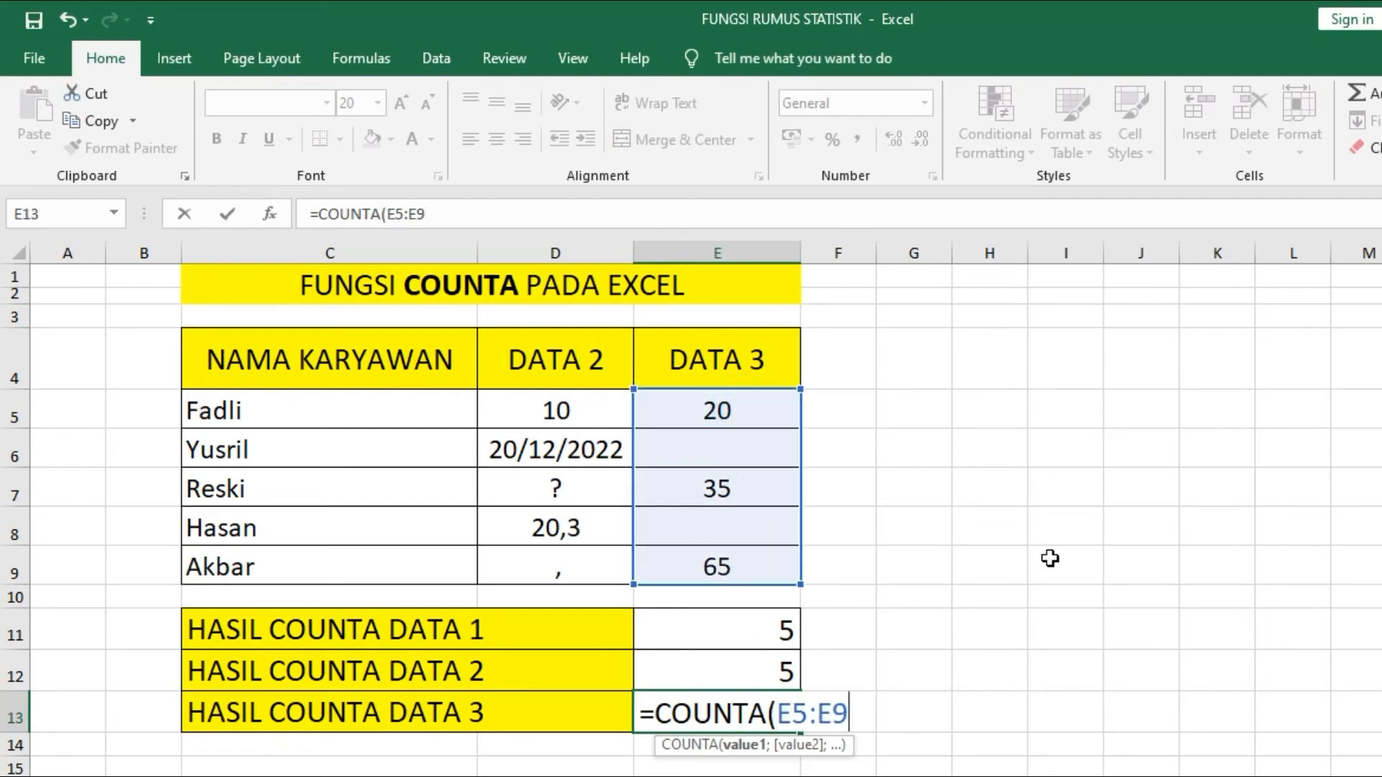
type(")")
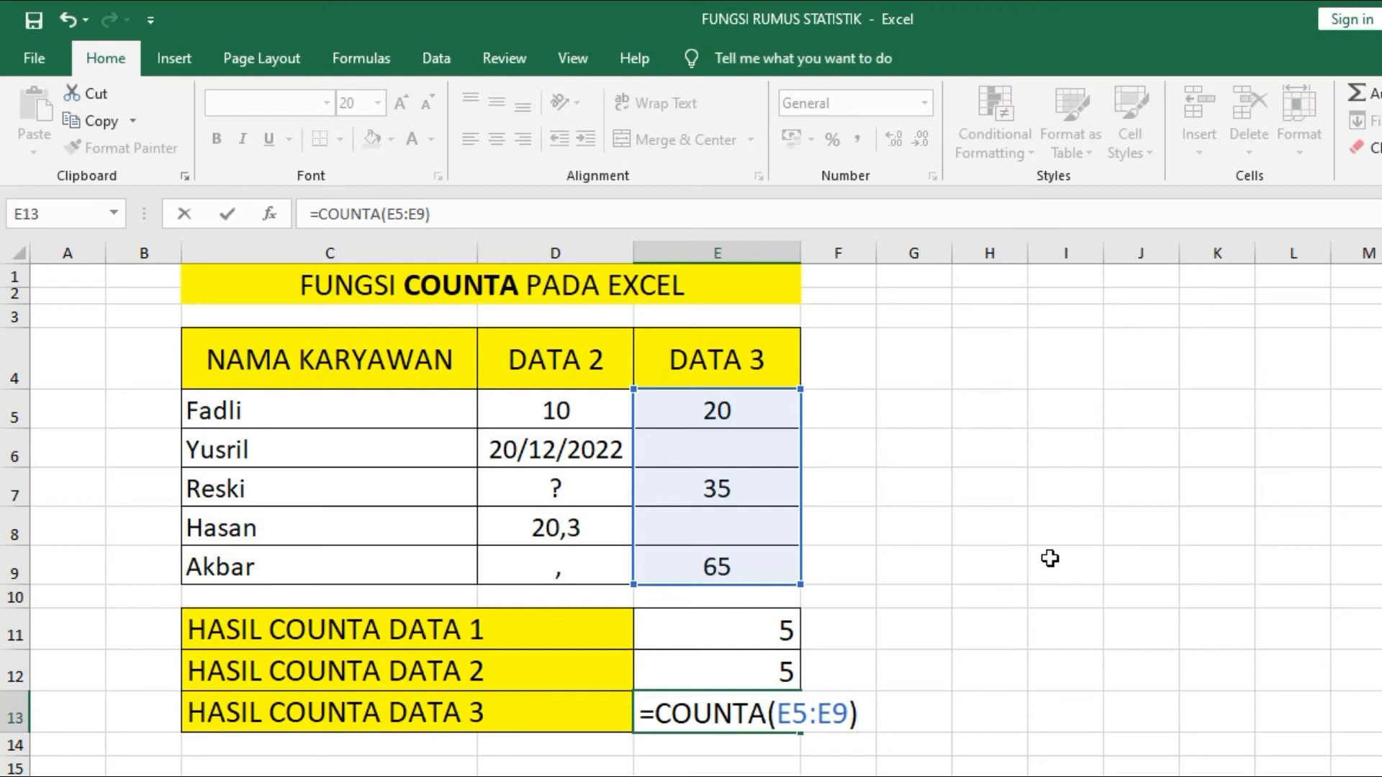
key("Return")
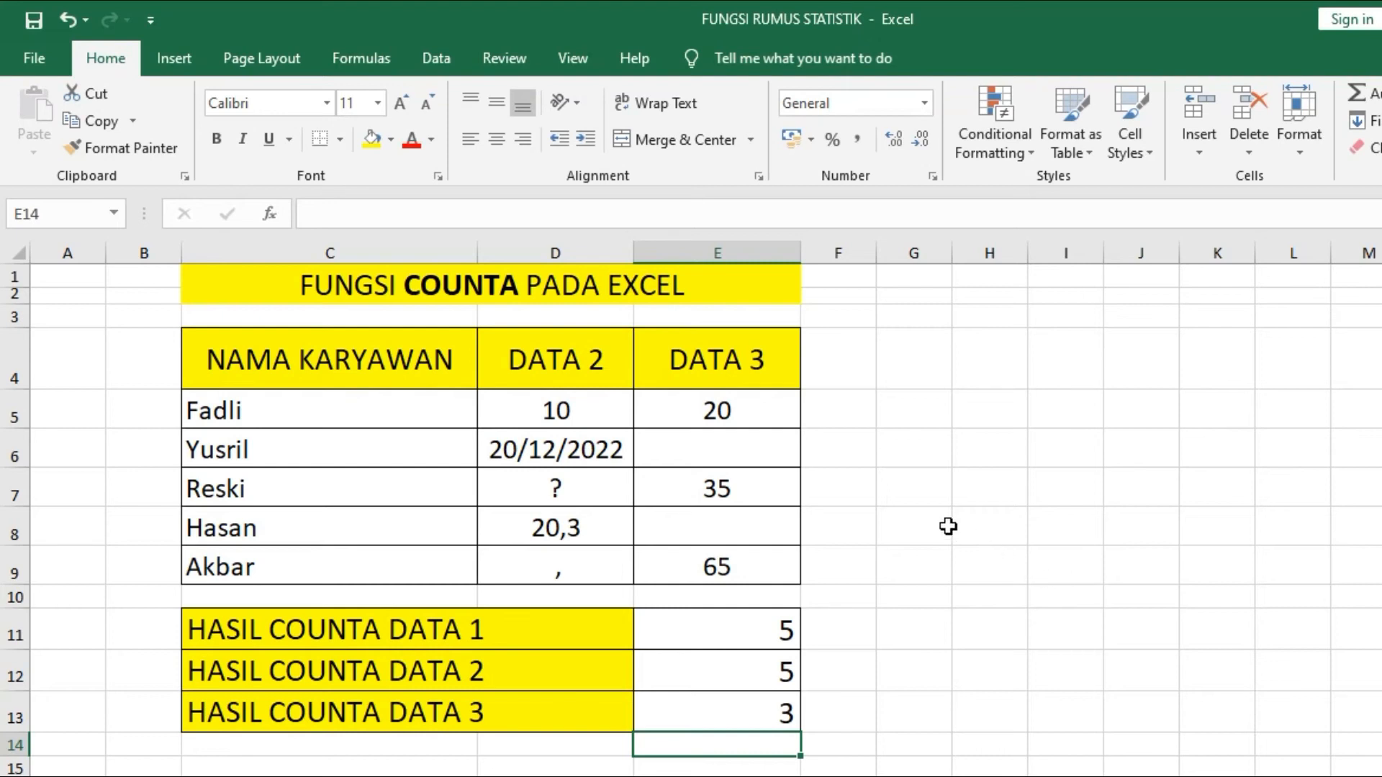
- Test the DATA 3 count by entering R in cell E8 and a blank space in cell E6
left_click(741, 410)
left_click(730, 485)
left_click(731, 572)
left_click(742, 529)
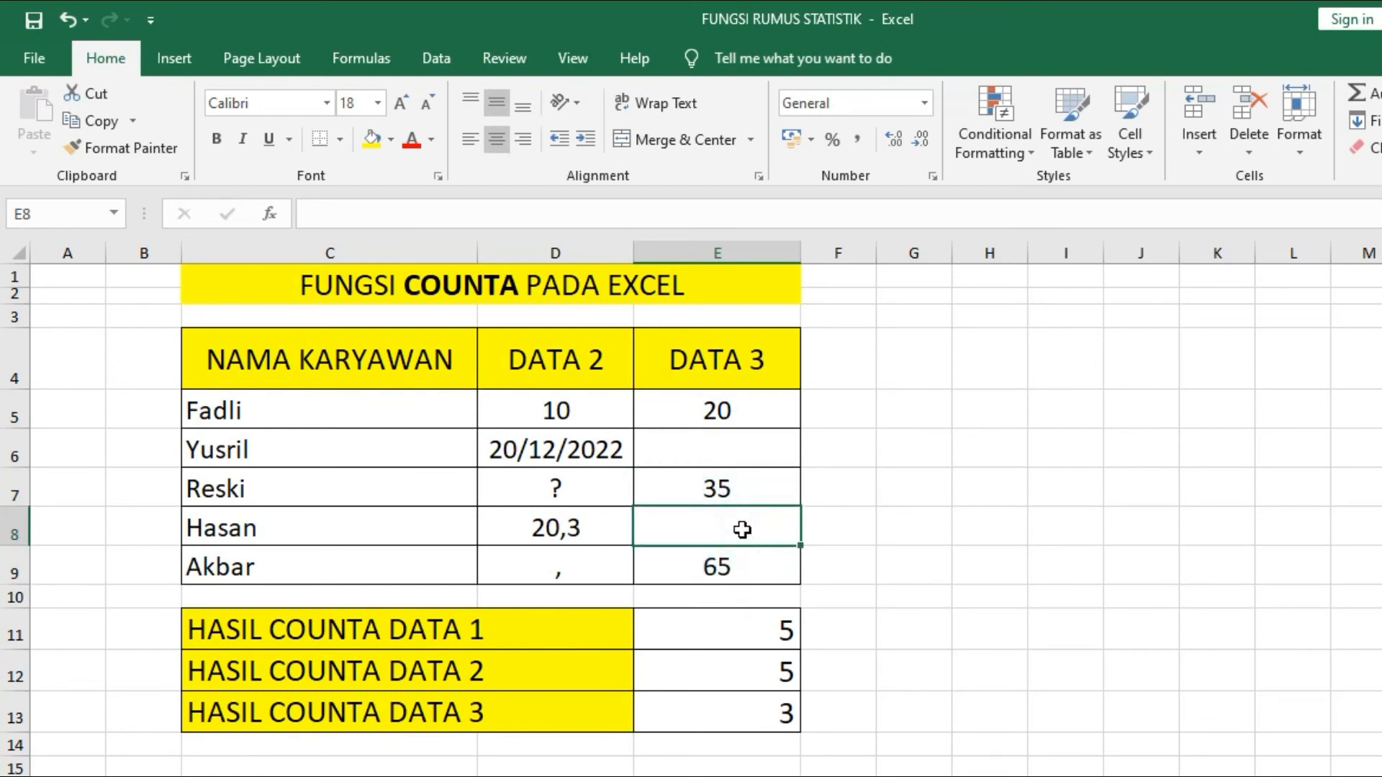
type("R")
left_click(892, 531)
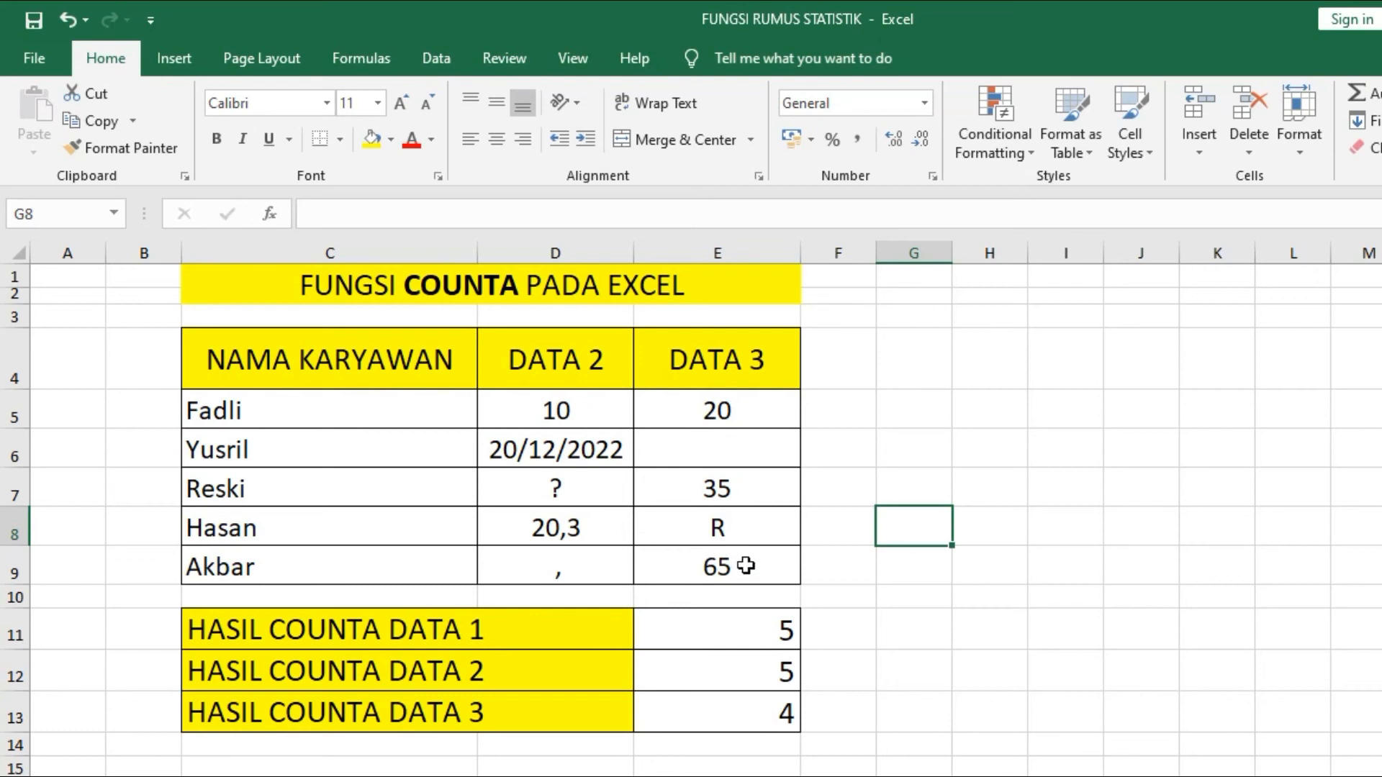
double_click(746, 451)
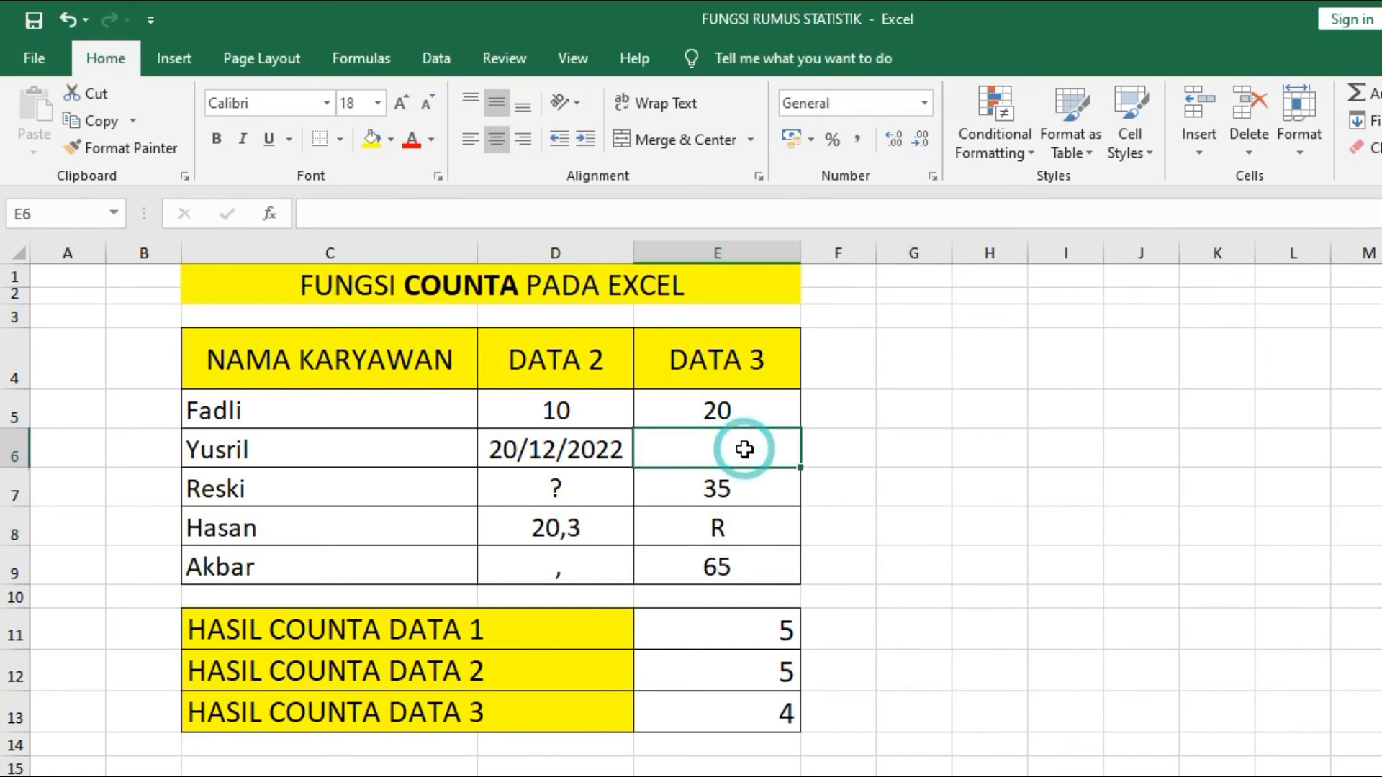
left_click(1012, 462)
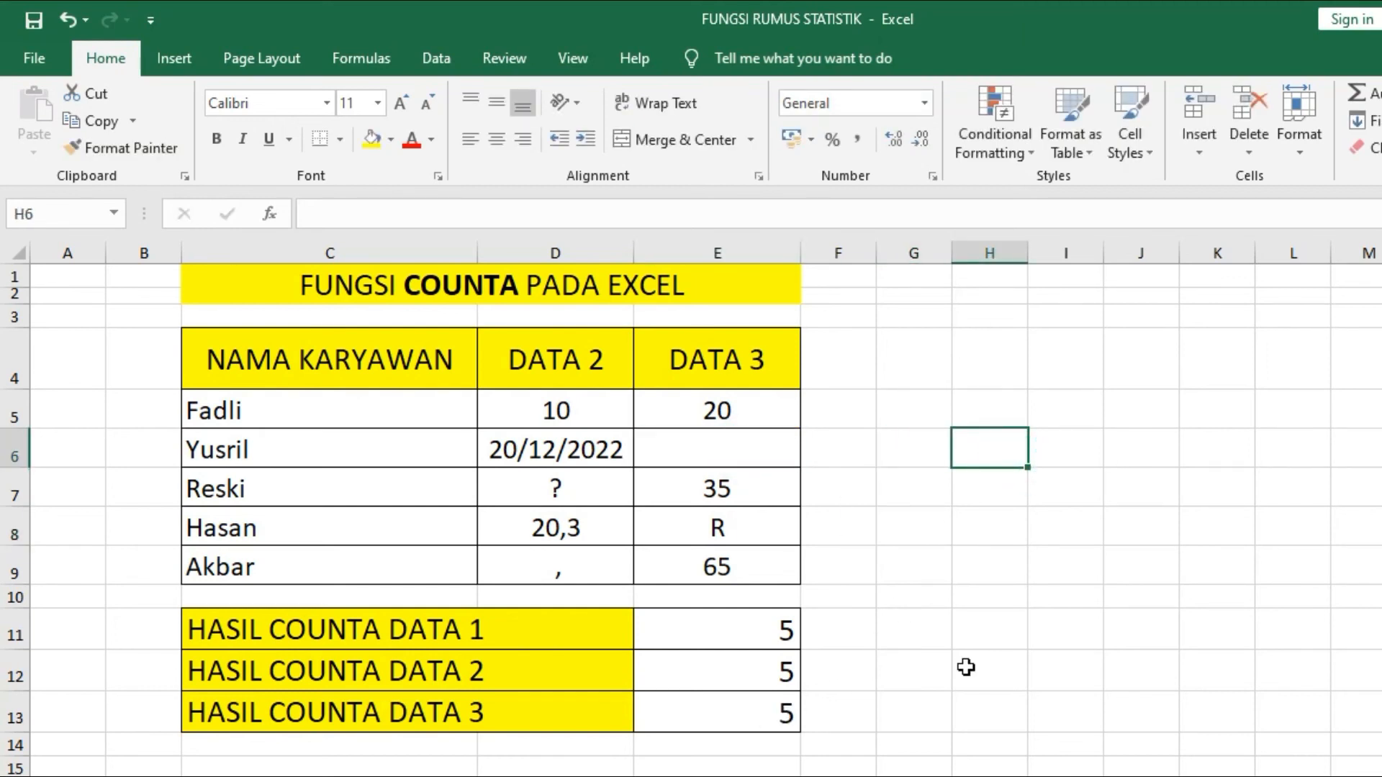